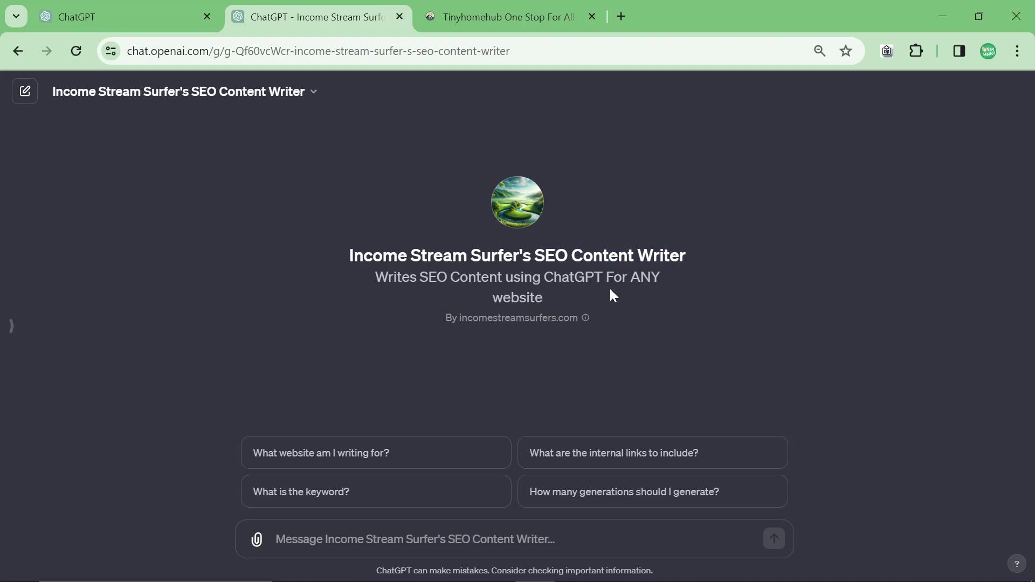
# Close the Tinyhomehub page and open the website 2men.it in a new tab
pyautogui.moveTo(608, 298); pyautogui.dragTo(349, 266)
pyautogui.click(349, 265)
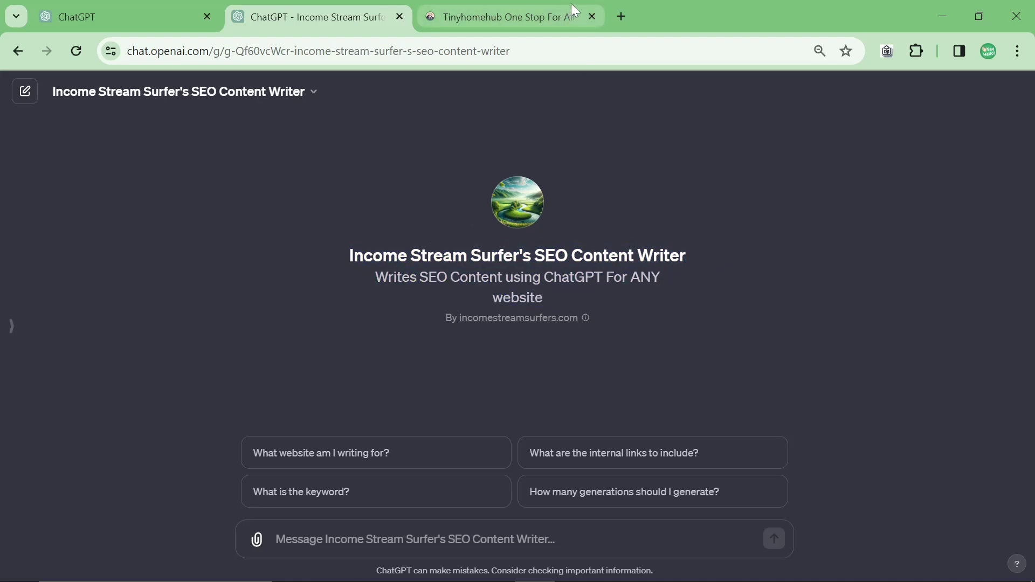
pyautogui.click(569, 34)
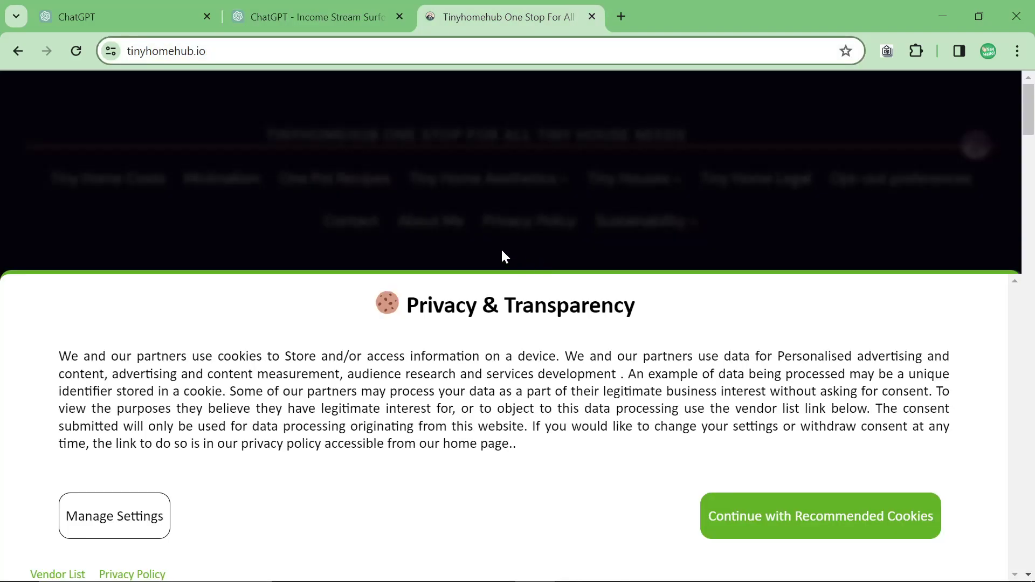
pyautogui.click(591, 16)
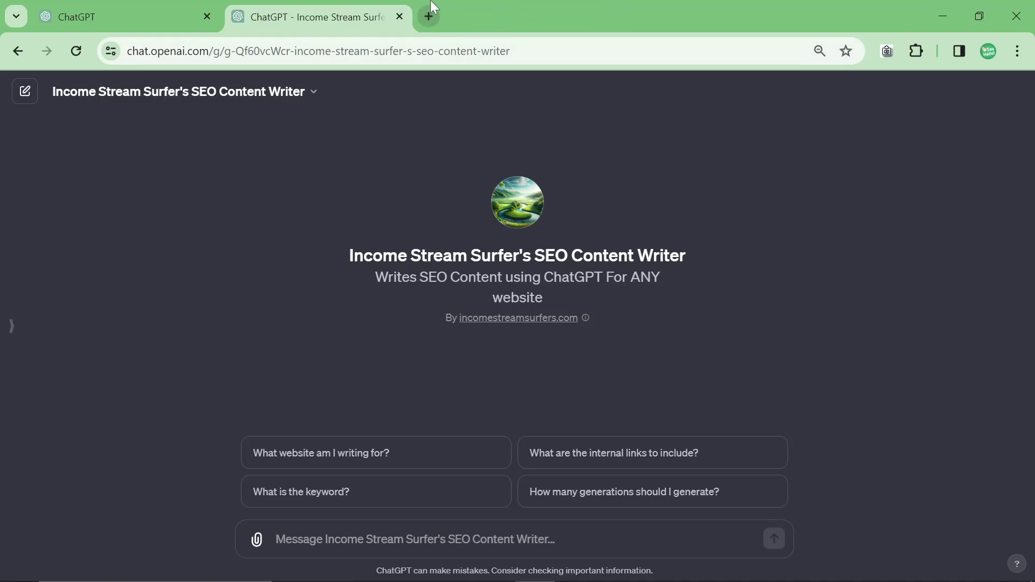
pyautogui.click(428, 16)
pyautogui.write('2men.it')
pyautogui.press('Return')
# Submit 2men.it to the SEO Content Writer chat as the website to write for
pyautogui.hotkey('ctrl', 'l')
pyautogui.click(318, 16)
pyautogui.write('2m')
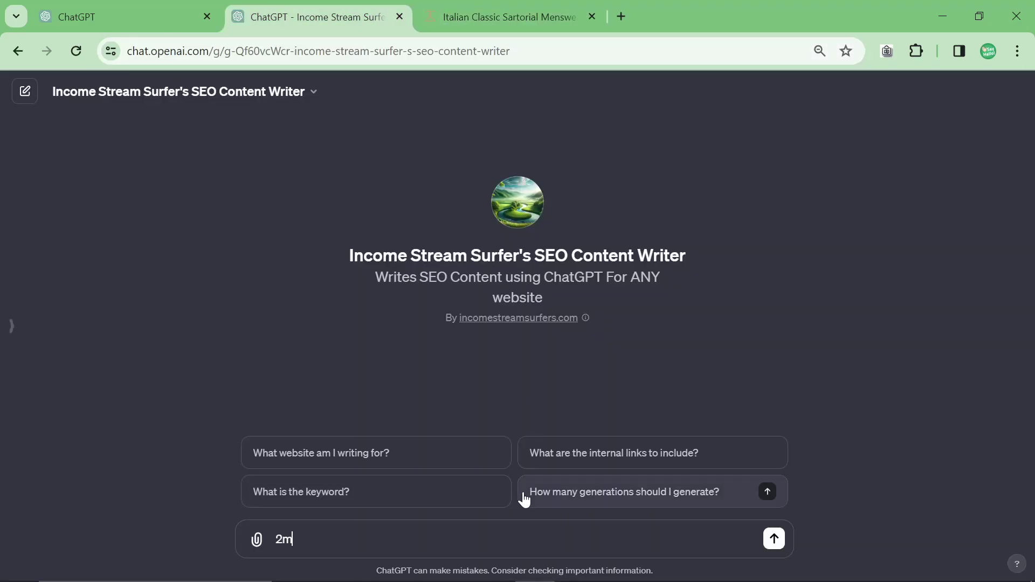
pyautogui.write('en.it')
pyautogui.hotkey('ctrl', 'a')
pyautogui.press('BackSpace')
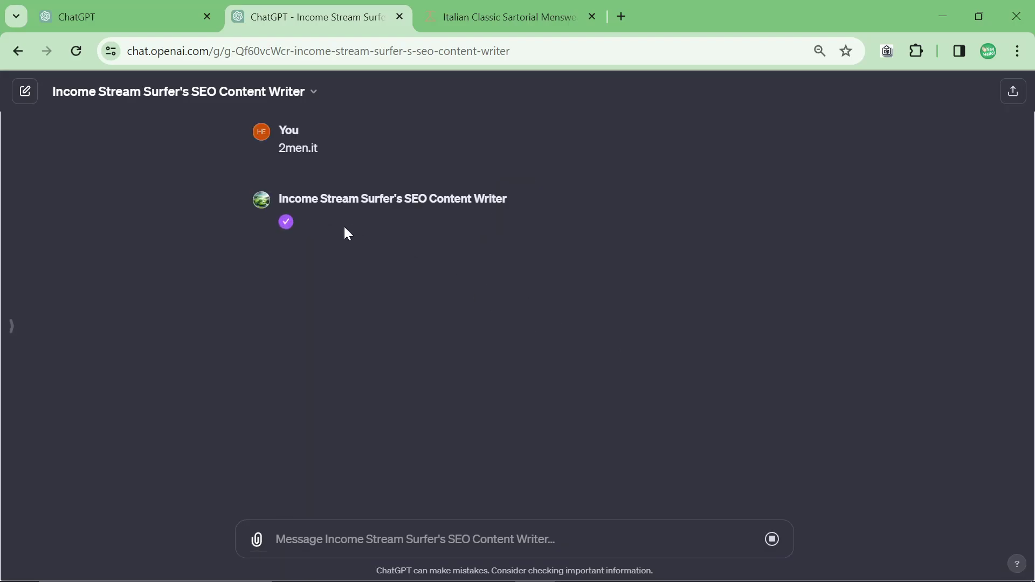
# Read through the chat's description of the 2men.it website
pyautogui.moveTo(275, 153); pyautogui.dragTo(341, 157)
pyautogui.click(340, 156)
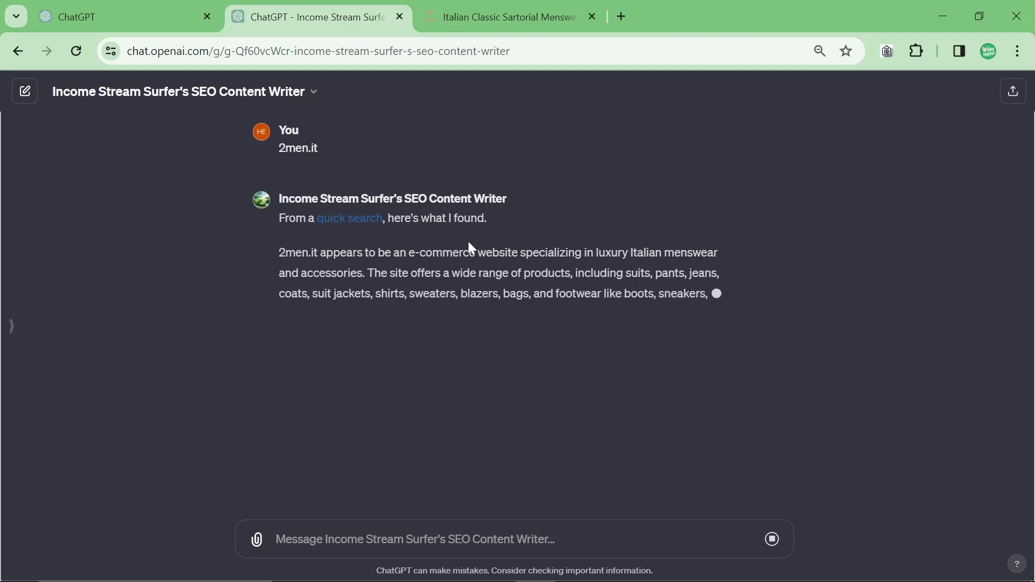
pyautogui.tripleClick(480, 294)
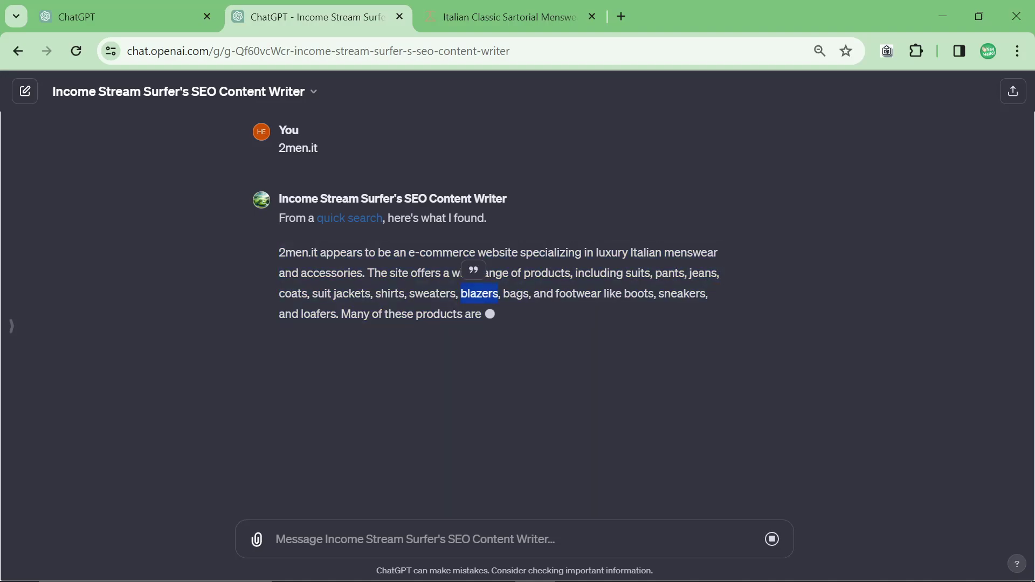
pyautogui.tripleClick(479, 294)
pyautogui.click(479, 295)
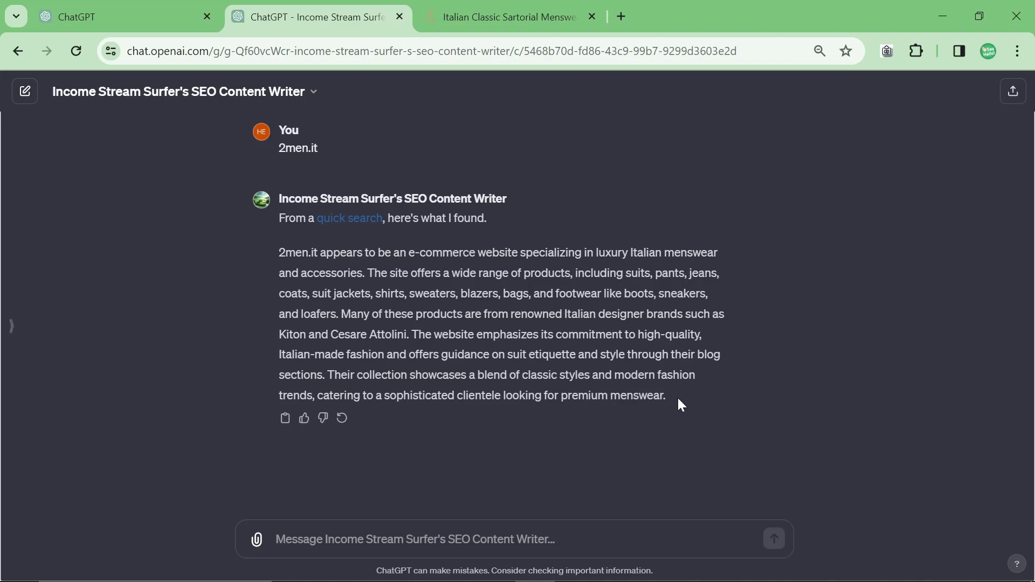
pyautogui.moveTo(674, 399); pyautogui.dragTo(300, 235)
pyautogui.click(299, 237)
# Send "Suit Trends 2024" in the chat as the article's keyword
pyautogui.click(323, 539)
pyautogui.click(276, 539)
pyautogui.write('Suit Trend')
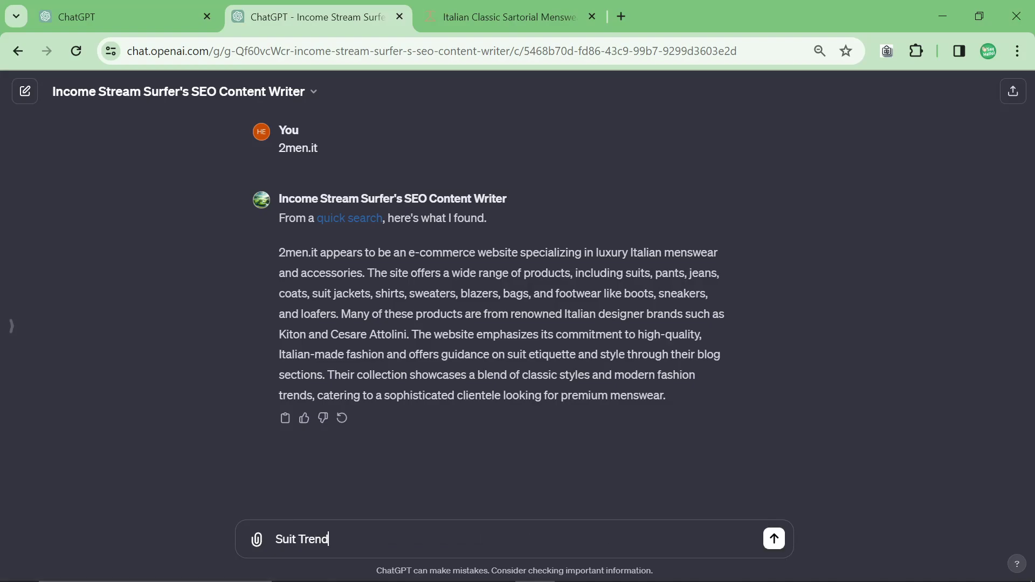
pyautogui.write('s 2024')
pyautogui.press('Return')
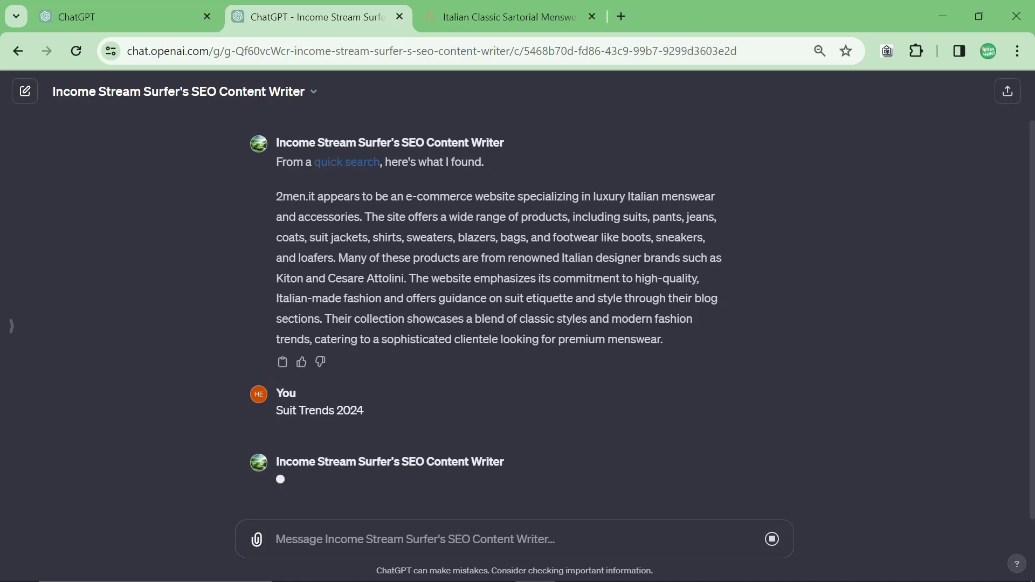
# Review the chat's reply to the keyword and its question about internal links
pyautogui.moveTo(276, 162); pyautogui.dragTo(240, 215)
pyautogui.click(694, 346)
pyautogui.click(377, 248)
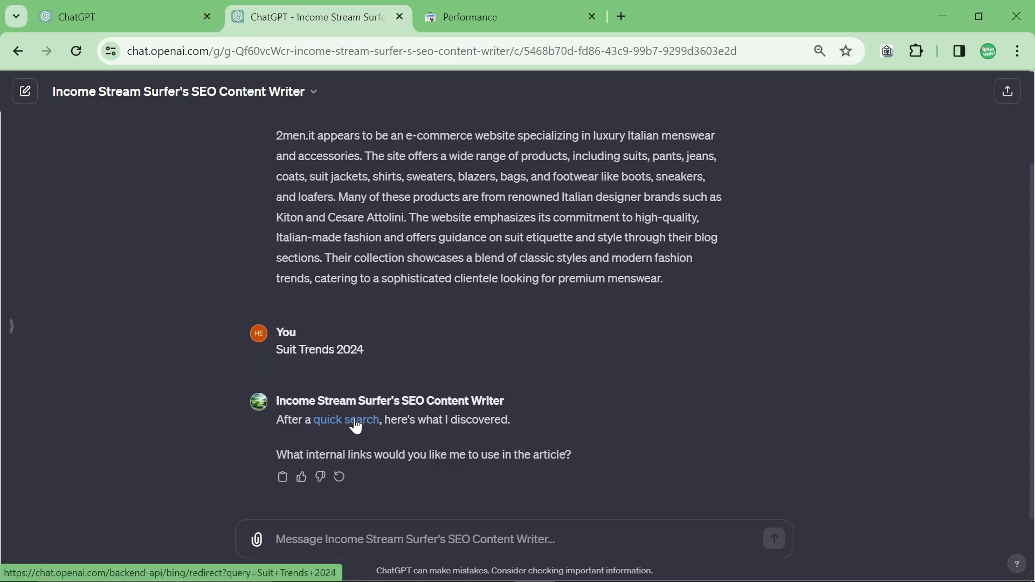
pyautogui.moveTo(380, 421); pyautogui.dragTo(466, 421)
pyautogui.click(515, 425)
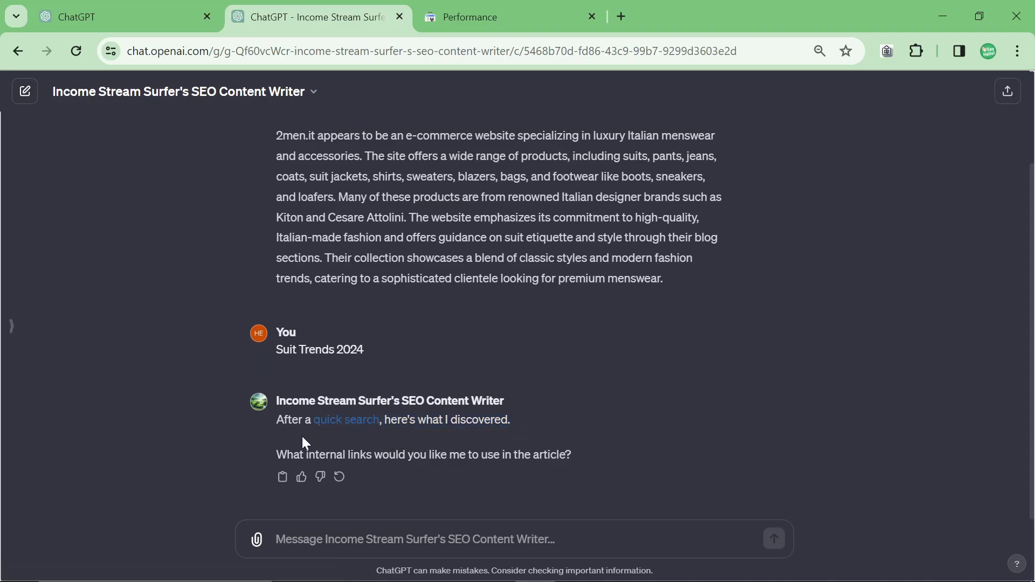
pyautogui.moveTo(295, 438); pyautogui.dragTo(374, 446)
pyautogui.moveTo(522, 437); pyautogui.dragTo(606, 438)
pyautogui.click(606, 438)
# Open 2men.it/sitemap.xml in a new tab
pyautogui.click(621, 17)
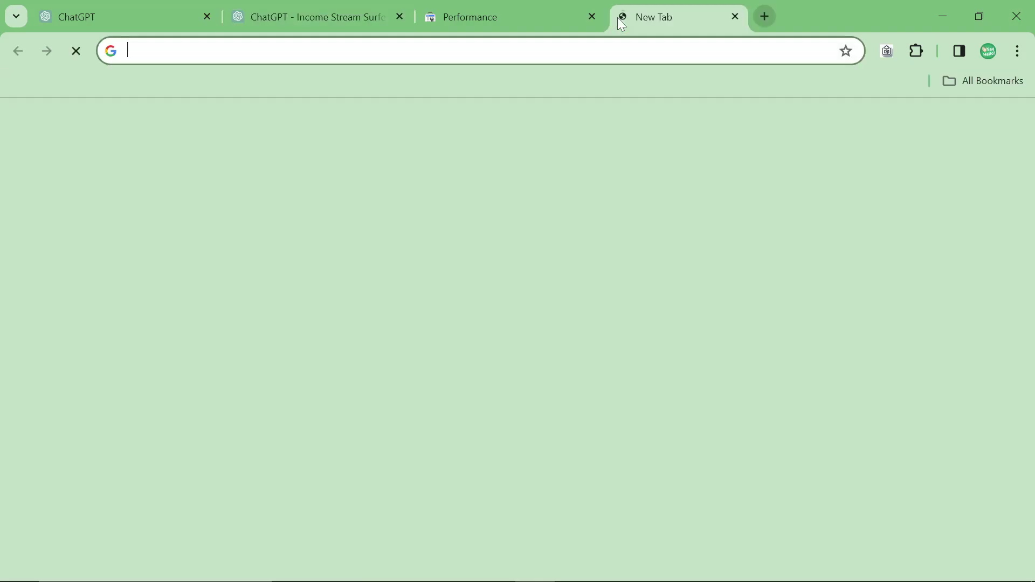
pyautogui.write('2men.it/site')
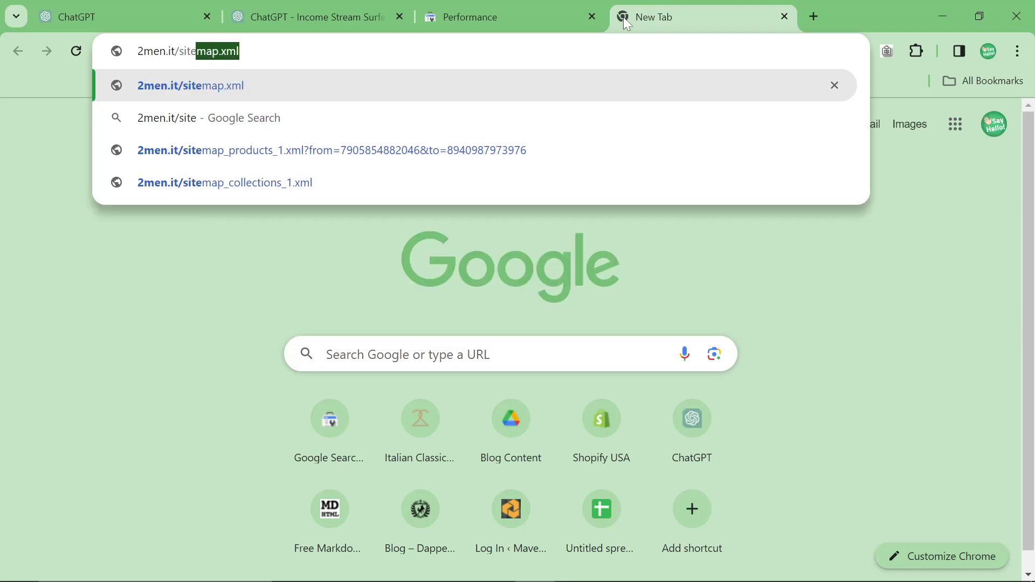
pyautogui.press('Return')
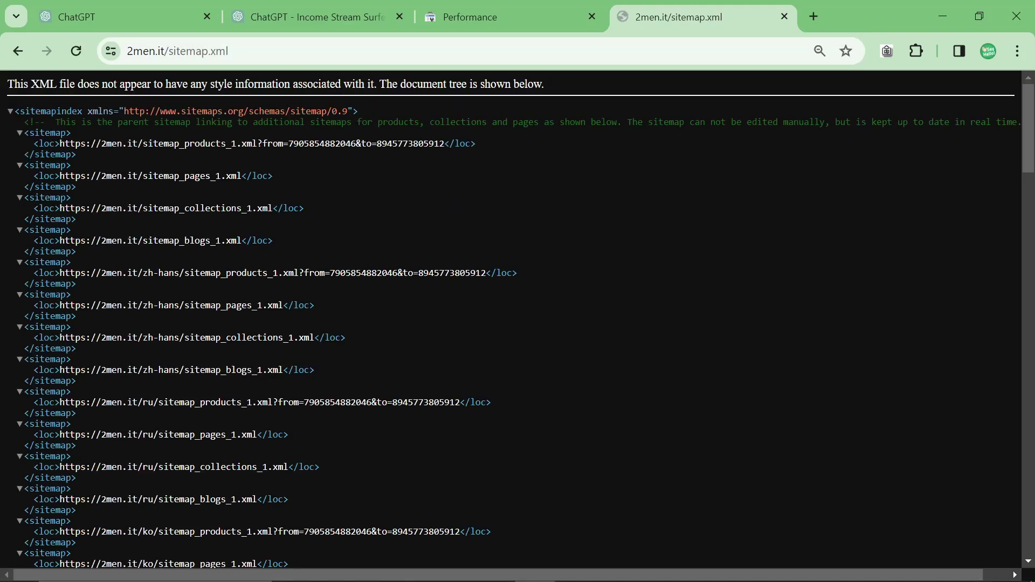
pyautogui.moveTo(273, 211); pyautogui.dragTo(64, 211)
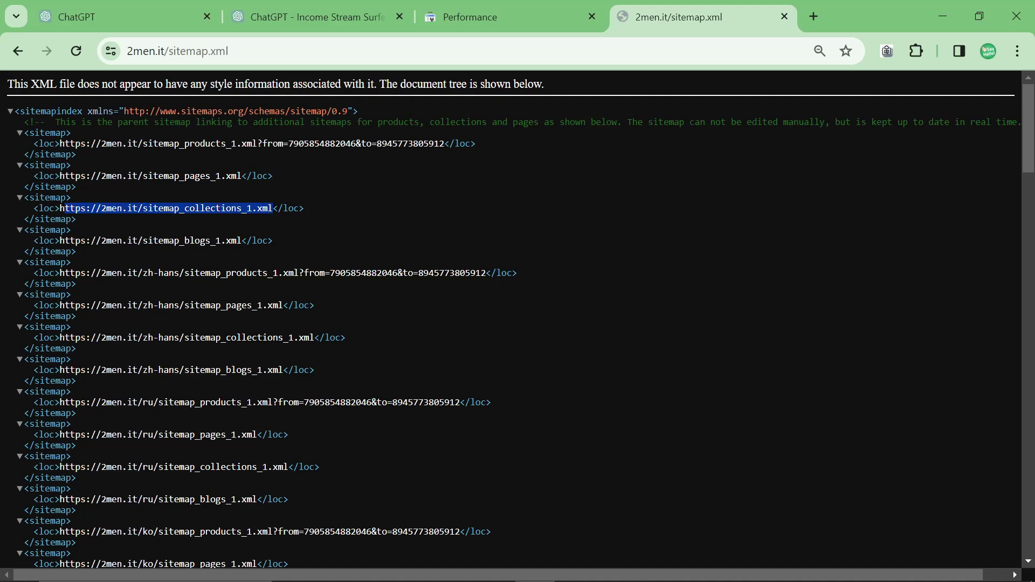
pyautogui.click(247, 46)
pyautogui.write('https://2men.it/sitemap_collections_1.xml')
pyautogui.press('Return')
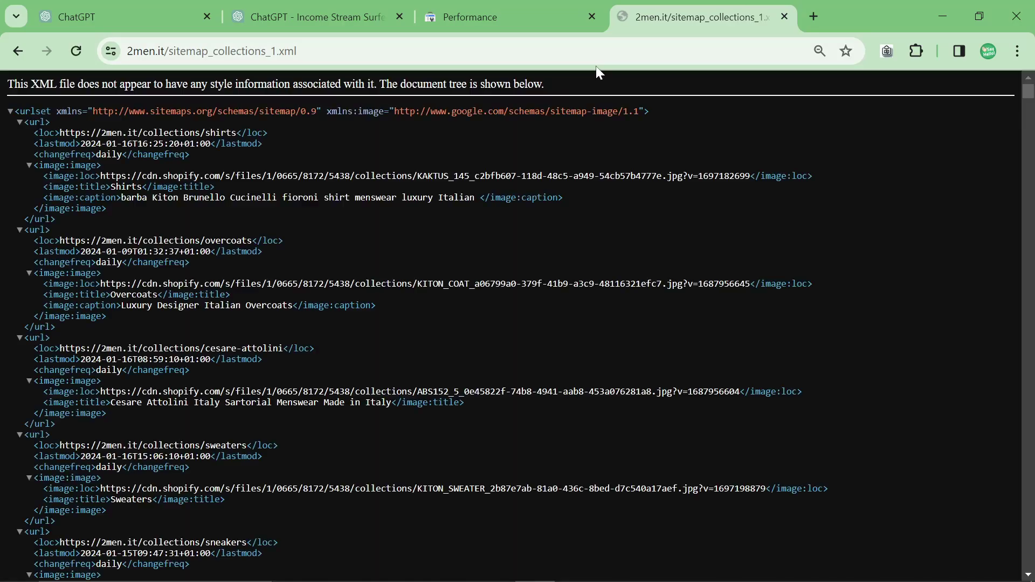
# Copy the collections sitemap's URLs to the clipboard with the browser extension in HTTPS mode
pyautogui.click(887, 51)
pyautogui.click(760, 88)
pyautogui.click(777, 160)
# Launch a blank Notepad window, then return to the collections sitemap in the browser
pyautogui.press('super')
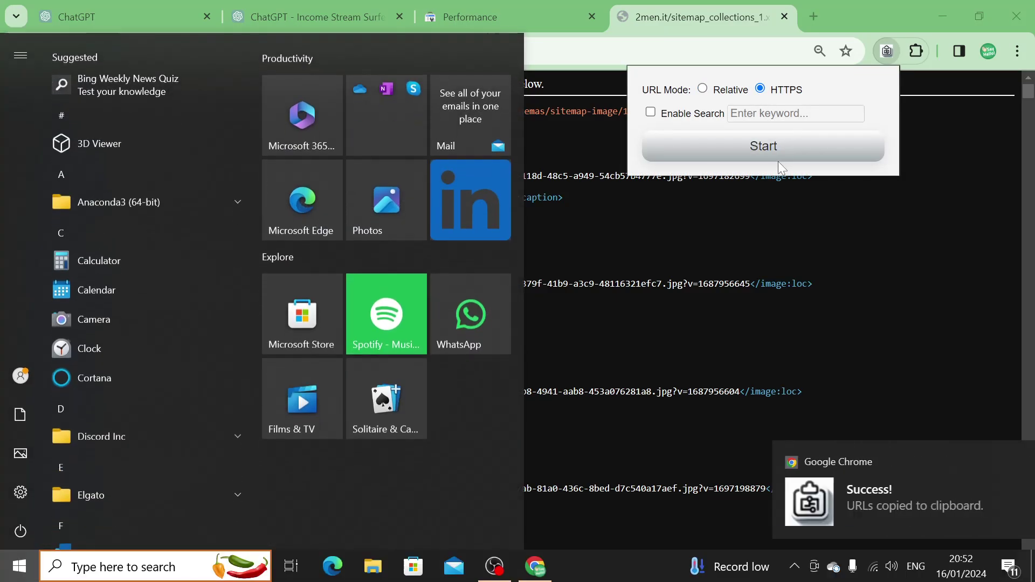
pyautogui.write('notepad')
pyautogui.click(199, 126)
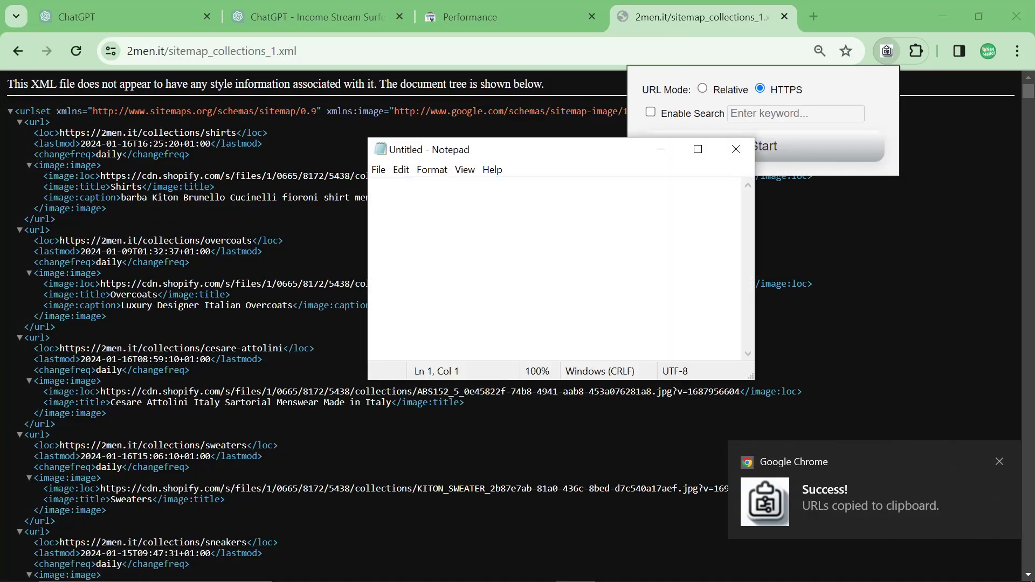
pyautogui.hotkey('alt', 'Tab')
pyautogui.click(488, 76)
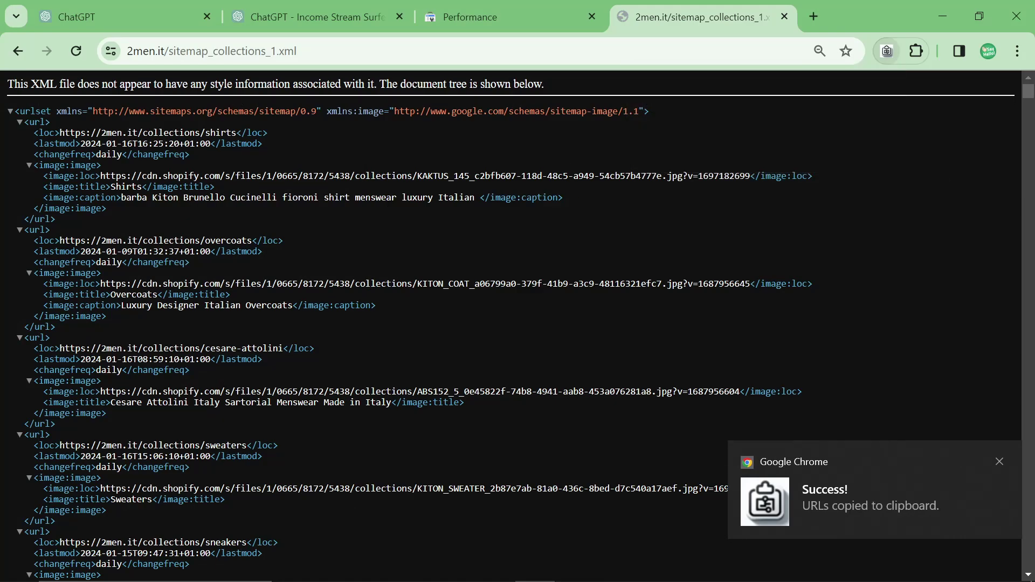
# Go back to the main sitemap, reopen the collections sitemap and set the URL-copying extension to HTTPS mode
pyautogui.click(18, 50)
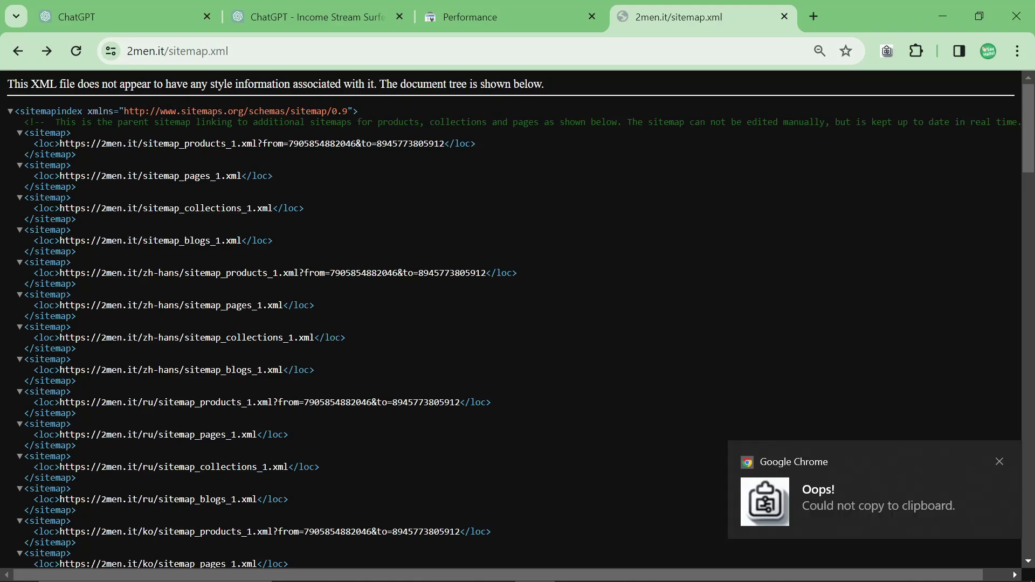
pyautogui.doubleClick(264, 51)
pyautogui.click(264, 50)
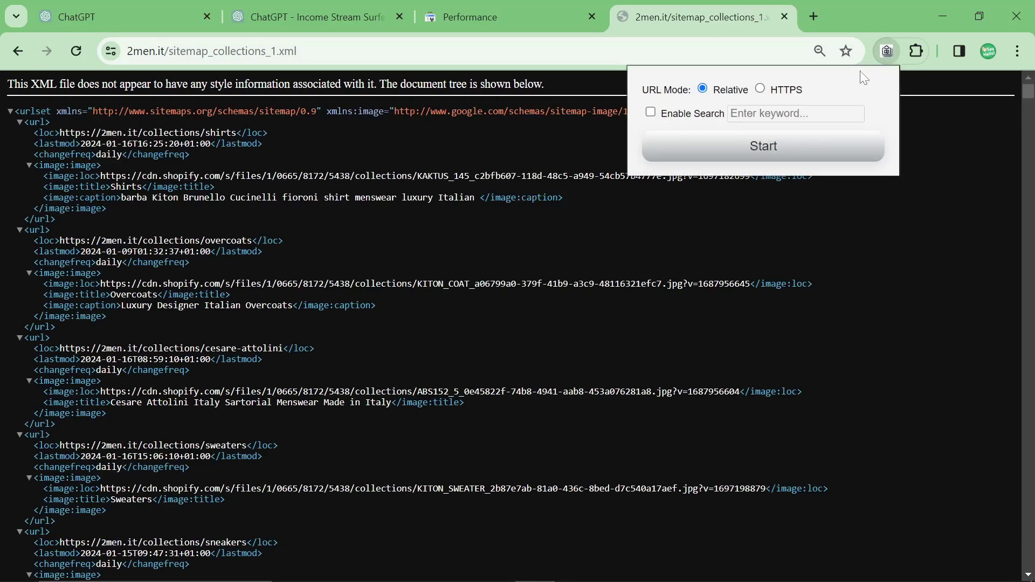
pyautogui.click(771, 93)
# Search the web for "sitemaptoclipboard" in a new tab and look over the results
pyautogui.click(813, 17)
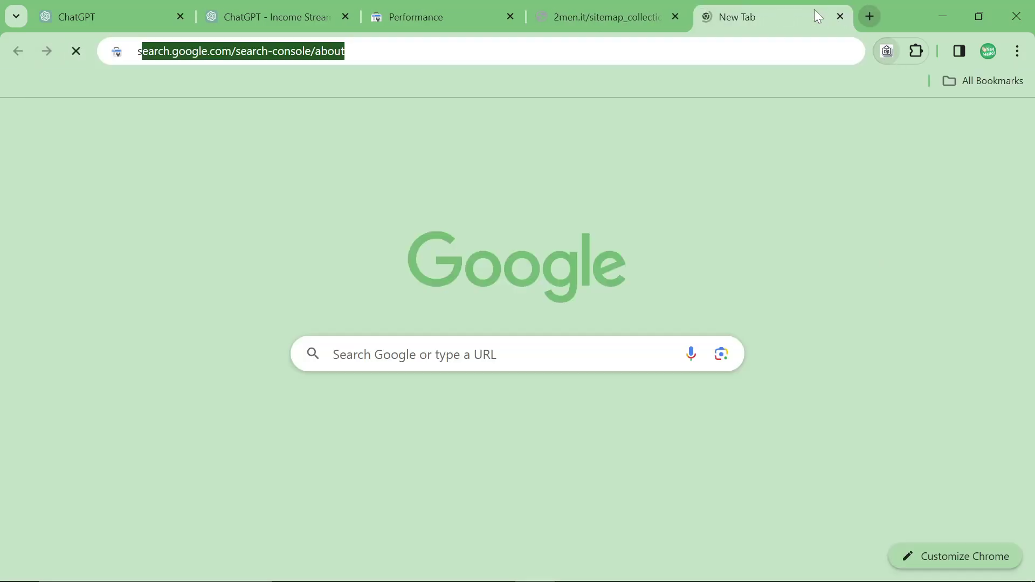
pyautogui.write('sitemaptoclipboard')
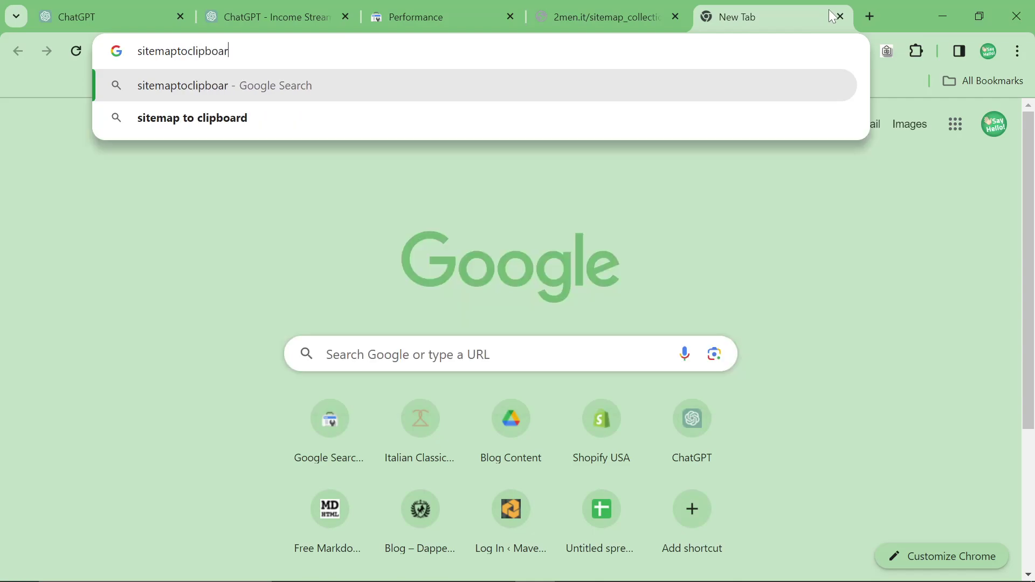
pyautogui.press('Return')
pyautogui.moveTo(37, 431); pyautogui.dragTo(393, 412)
pyautogui.click(396, 407)
# Return to the collections sitemap and copy its URLs to the clipboard in HTTPS mode
pyautogui.click(644, 12)
pyautogui.click(885, 52)
pyautogui.click(785, 90)
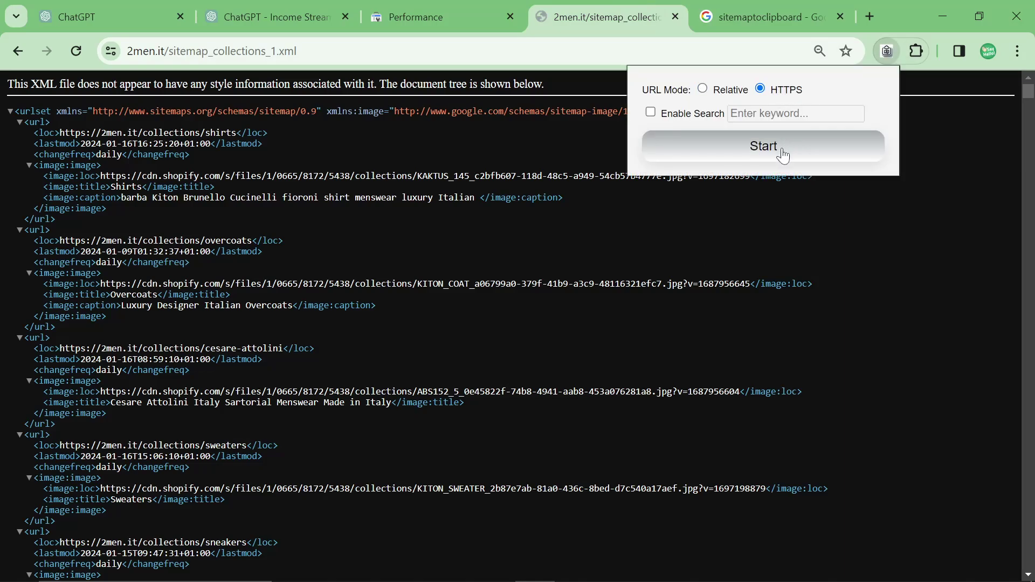
pyautogui.click(781, 157)
# Switch to Notepad and paste the copied collection URLs
pyautogui.hotkey('alt', 'Tab')
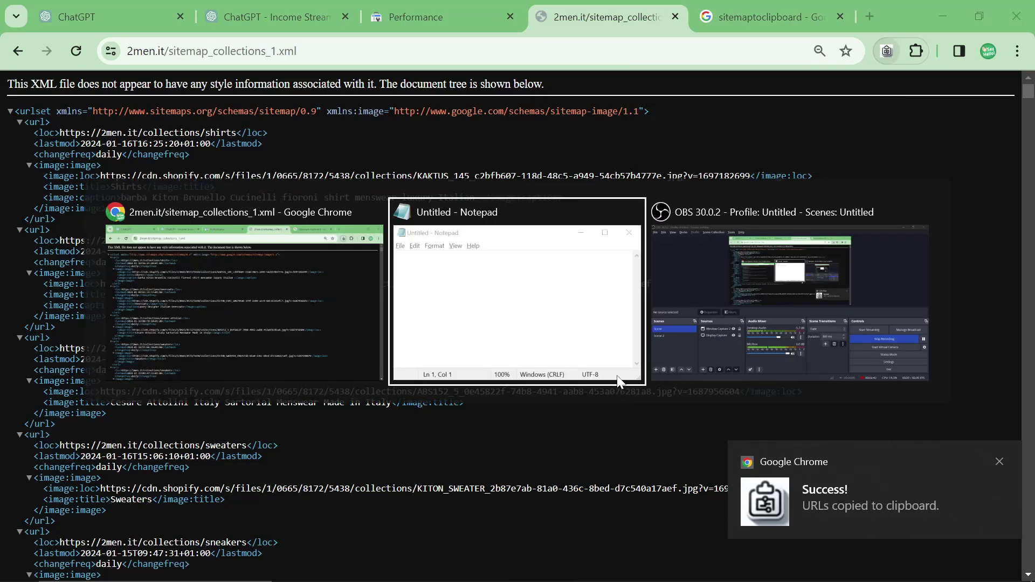
pyautogui.hotkey('ctrl', 'v')
pyautogui.scroll(-5, 488, 345)
# Delete the surplus URLs from the end of the Notepad list, keeping the collection links up to kiton-tracksuits
pyautogui.moveTo(487, 348); pyautogui.dragTo(370, 234)
pyautogui.hotkey('shift', 'pageup')
pyautogui.hotkey('shift', 'pageup')
pyautogui.hotkey('shift', 'pageup')
pyautogui.hotkey('shift', 'pageup')
pyautogui.hotkey('shift', 'pageup')
pyautogui.hotkey('shift', 'pageup')
pyautogui.hotkey('shift', 'pageup')
pyautogui.hotkey('shift', 'pageup')
pyautogui.press('Delete')
pyautogui.moveTo(502, 337); pyautogui.dragTo(370, 336)
# Copy the whole trimmed URL list from Notepad and submit it in the SEO Content Writer chat as the internal links
pyautogui.hotkey('ctrl', 'a')
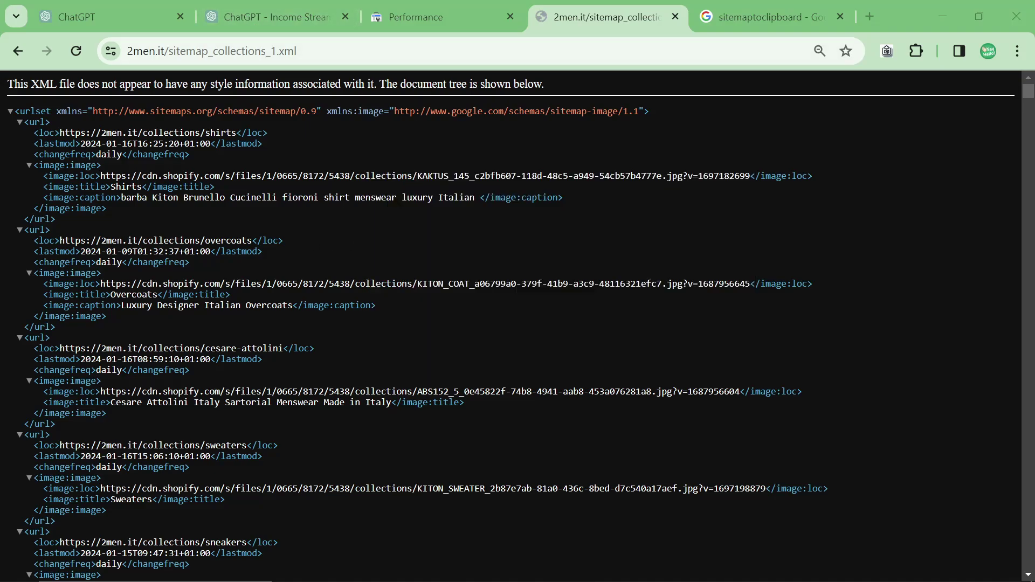
pyautogui.hotkey('alt', 'Tab')
pyautogui.click(278, 8)
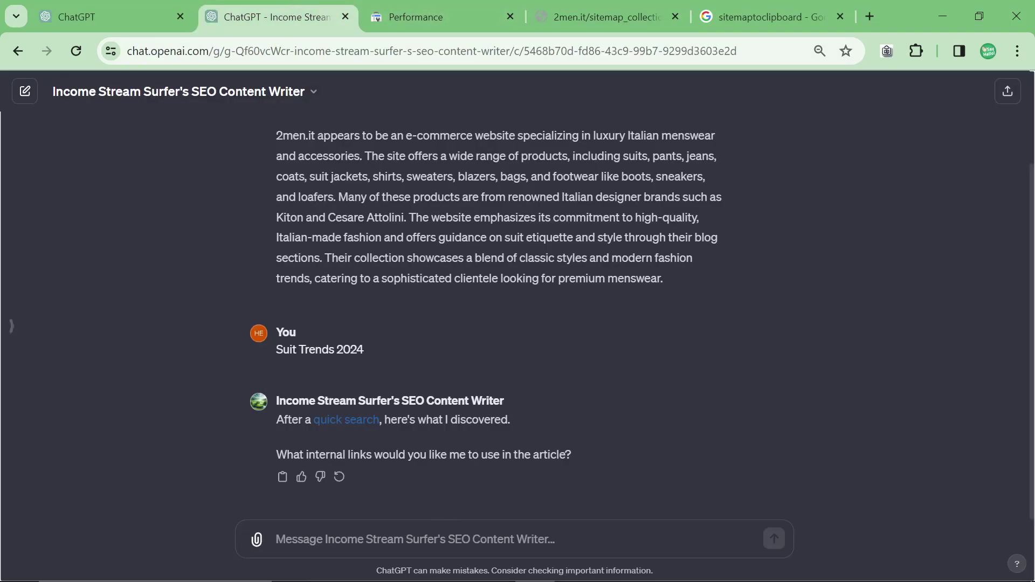
pyautogui.hotkey('ctrl', 'v')
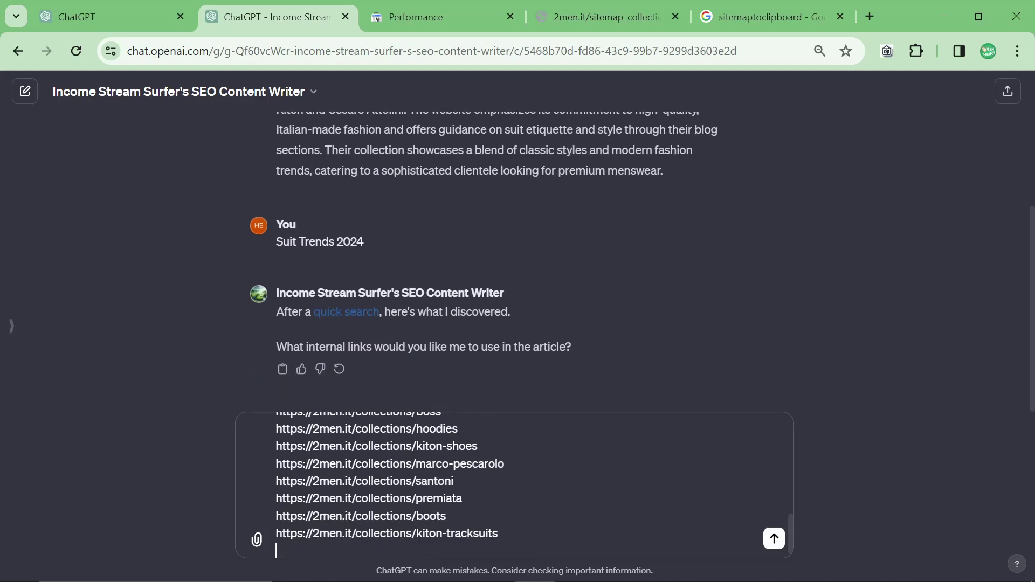
pyautogui.press('Return')
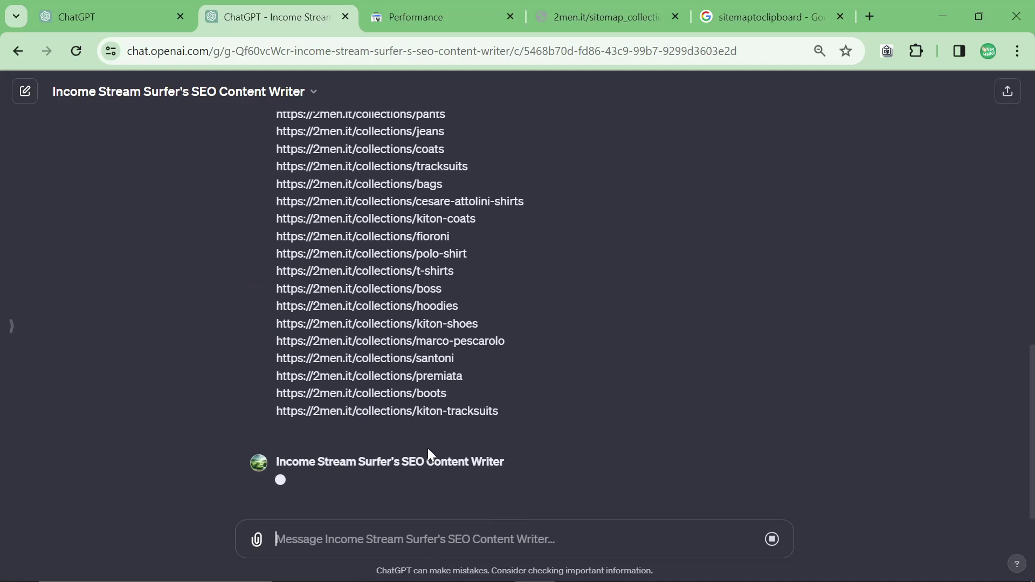
# Look through the submitted list of 2men.it collection links in the chat
pyautogui.scroll(8, 470, 377)
pyautogui.scroll(-9, 469, 377)
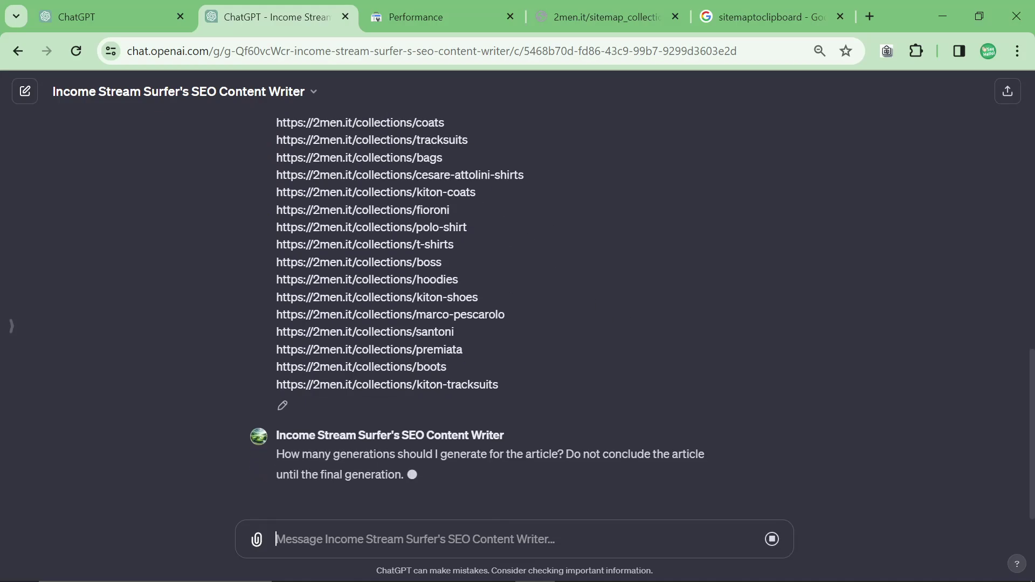
pyautogui.tripleClick(377, 260)
pyautogui.scroll(3, 377, 270)
pyautogui.tripleClick(377, 282)
pyautogui.tripleClick(384, 247)
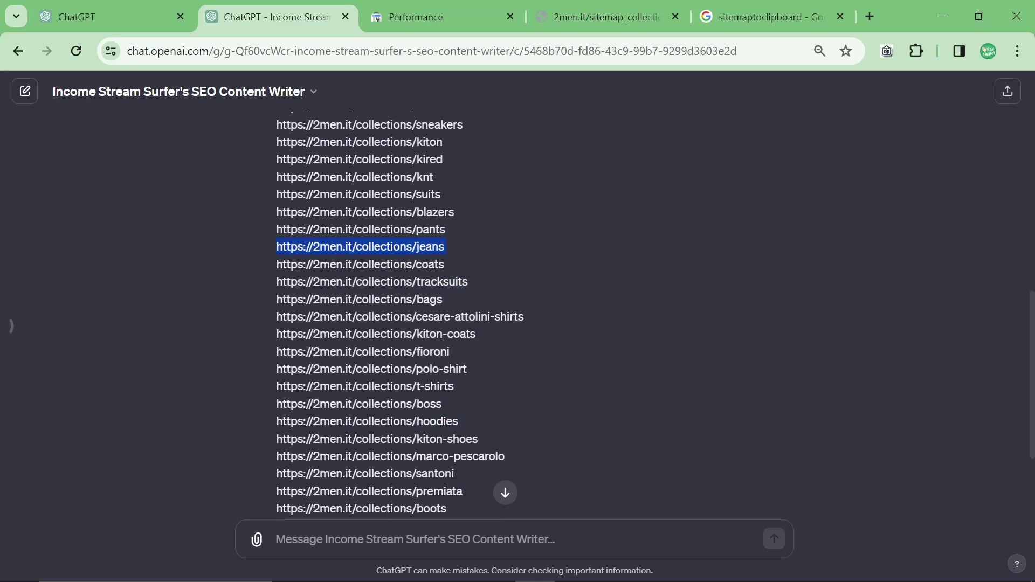
pyautogui.click(393, 206)
pyautogui.scroll(-3, 410, 378)
pyautogui.moveTo(275, 189); pyautogui.dragTo(281, 384)
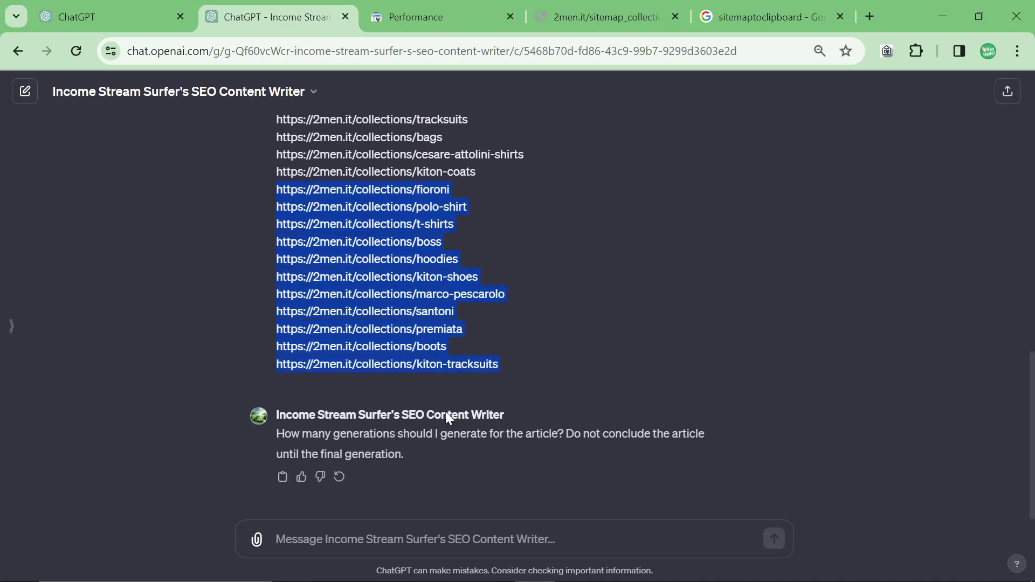
pyautogui.click(485, 378)
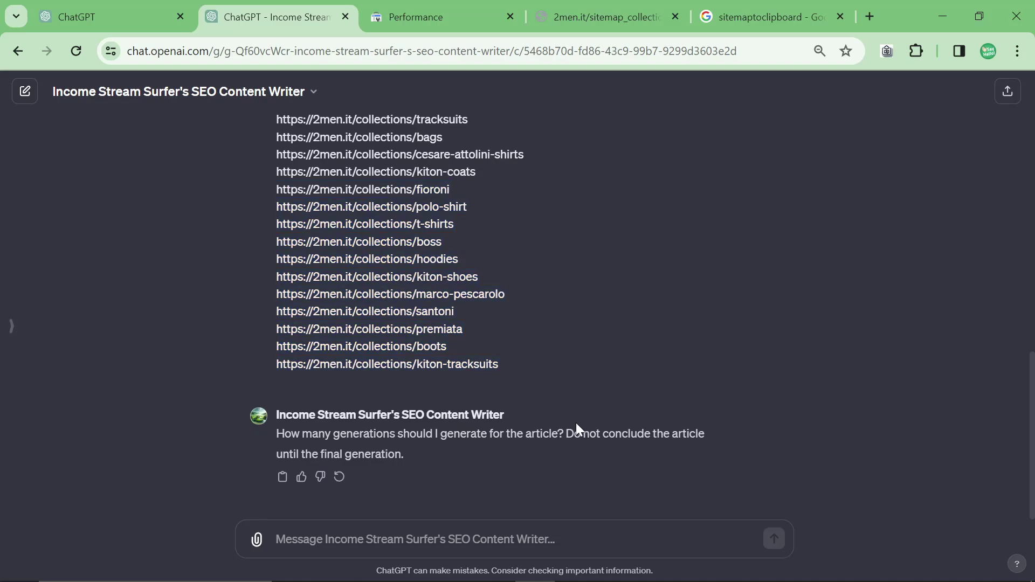
# Answer the question about the number of article generations with 3
pyautogui.moveTo(277, 432); pyautogui.dragTo(428, 458)
pyautogui.click(428, 458)
pyautogui.write('3')
pyautogui.press('Return')
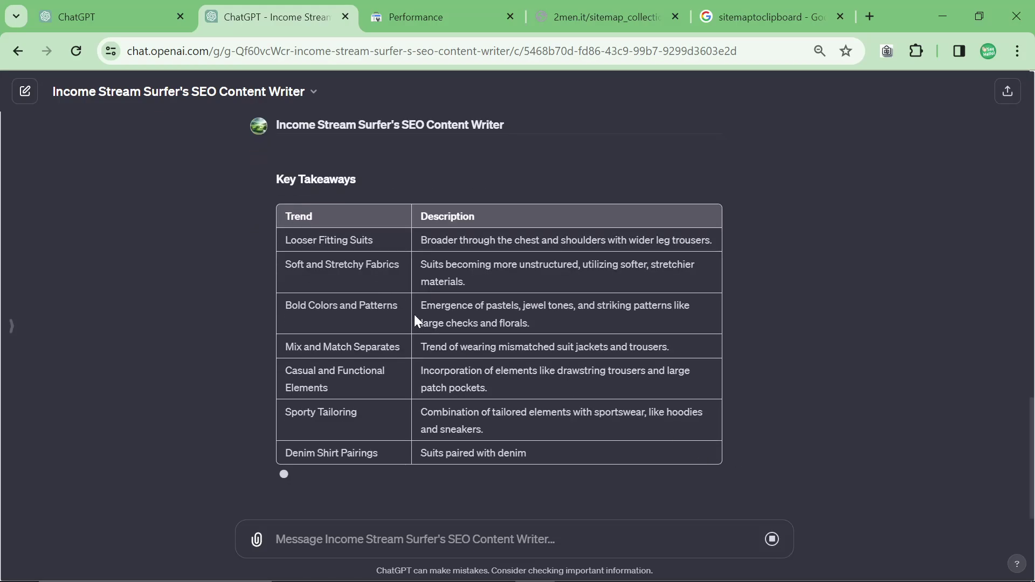
# Copy "Looser Fitting Suits" from the Key Takeaways table and search Google for "Looser Fitting Suits bieber" in a new tab
pyautogui.scroll(1, 278, 307)
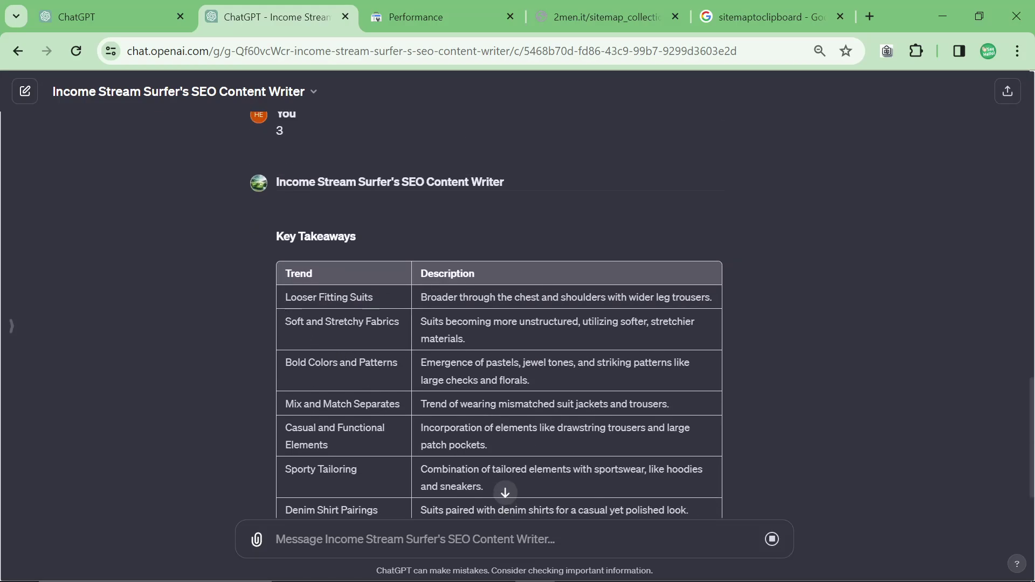
pyautogui.moveTo(284, 297); pyautogui.dragTo(380, 303)
pyautogui.click(380, 302)
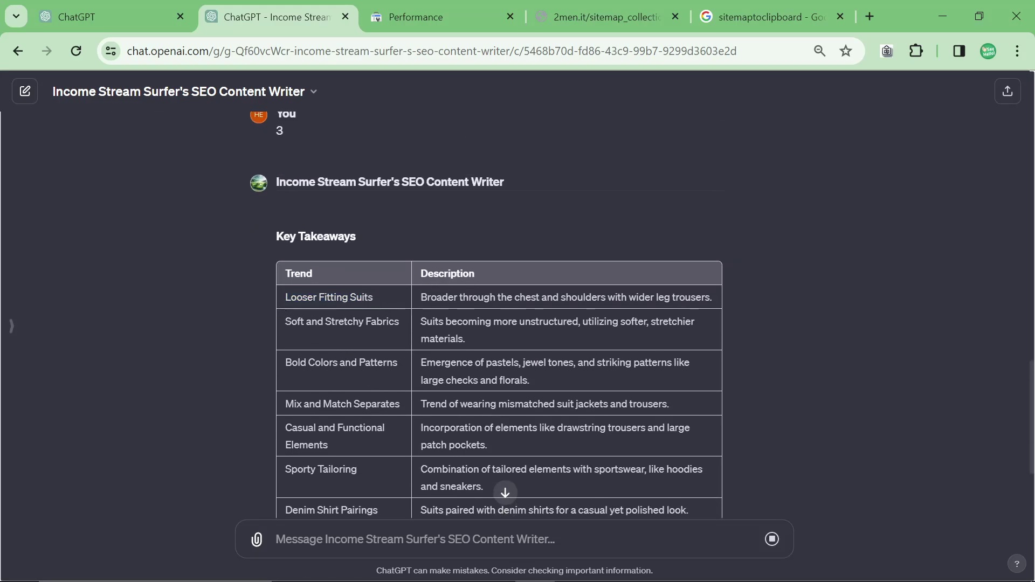
pyautogui.tripleClick(328, 298)
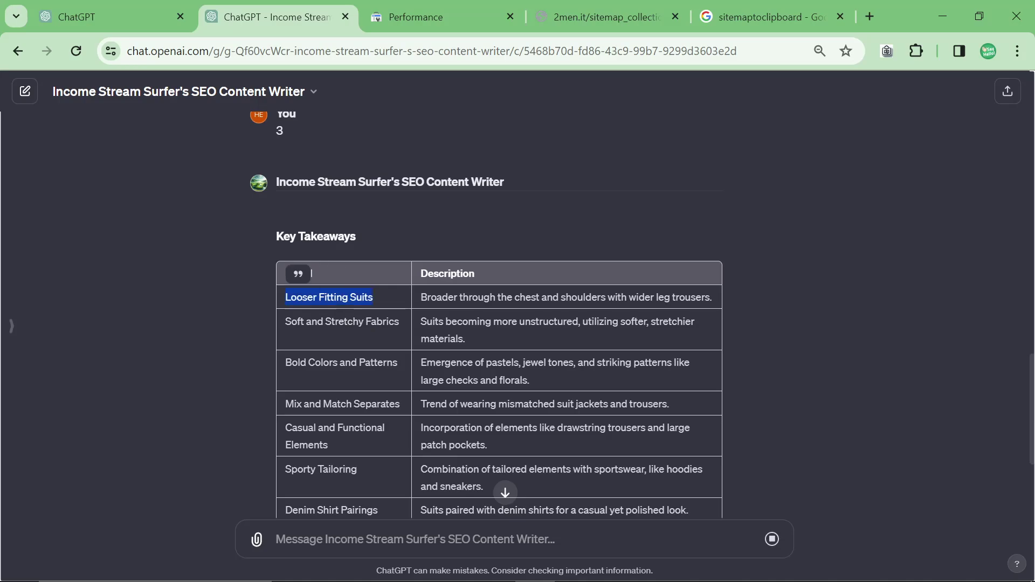
pyautogui.hotkey('ctrl', 'c')
pyautogui.click(870, 16)
pyautogui.hotkey('ctrl', 'v')
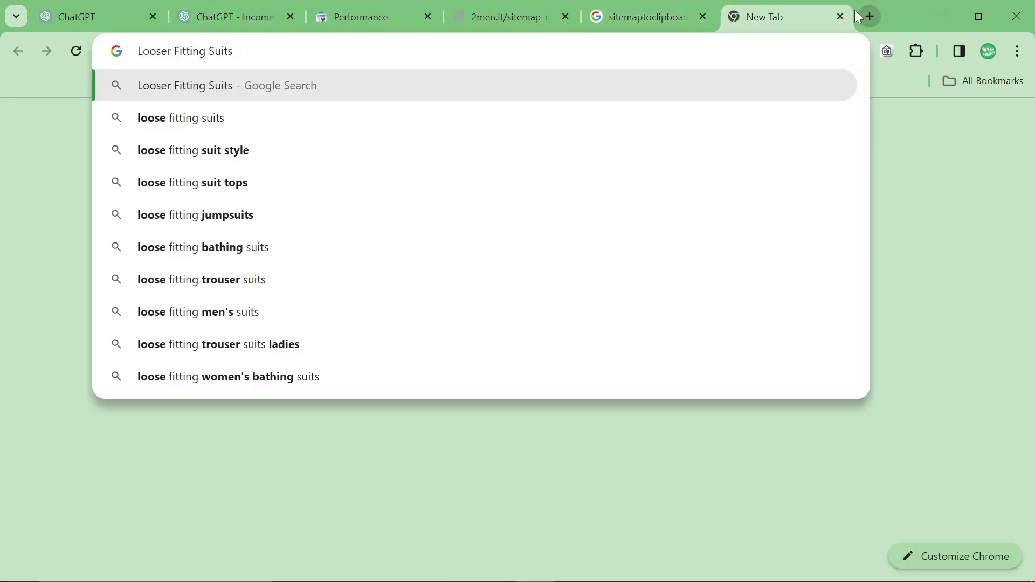
pyautogui.write('bieber')
pyautogui.press('Return')
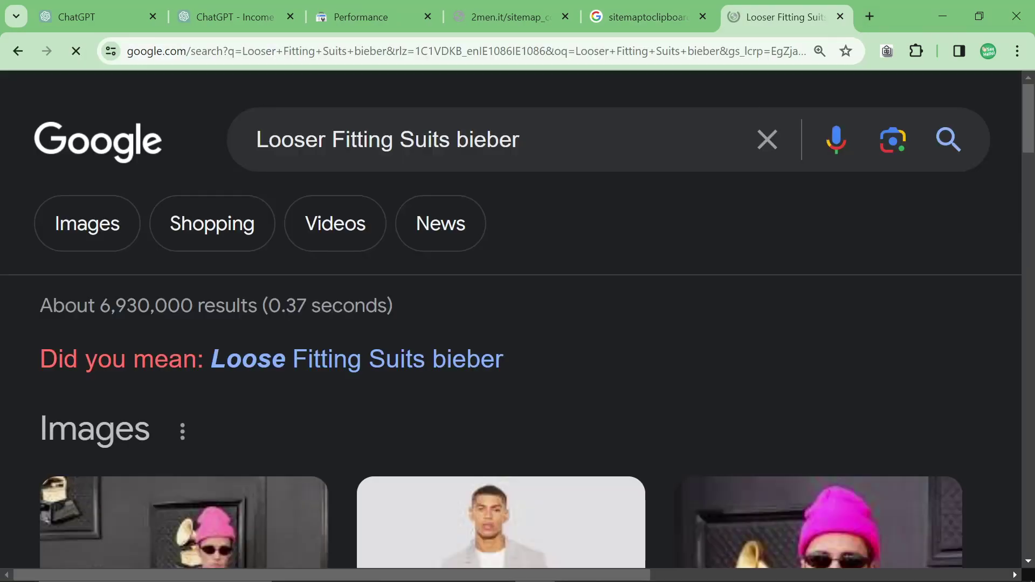
# View the British Vogue picture among the image results for the search and return to the SEO Content Writer chat
pyautogui.hotkey('ctrl', '0')
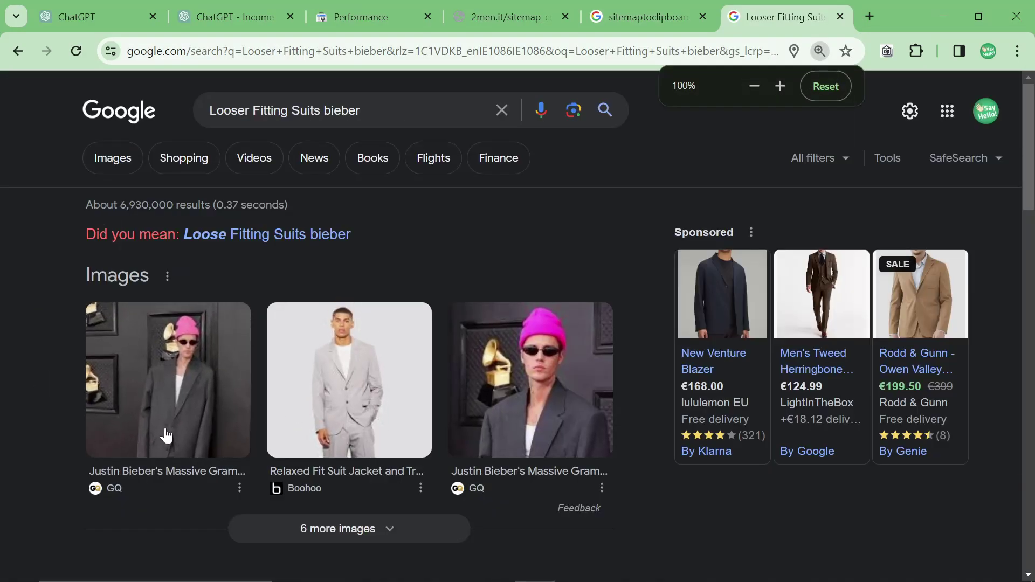
pyautogui.click(125, 165)
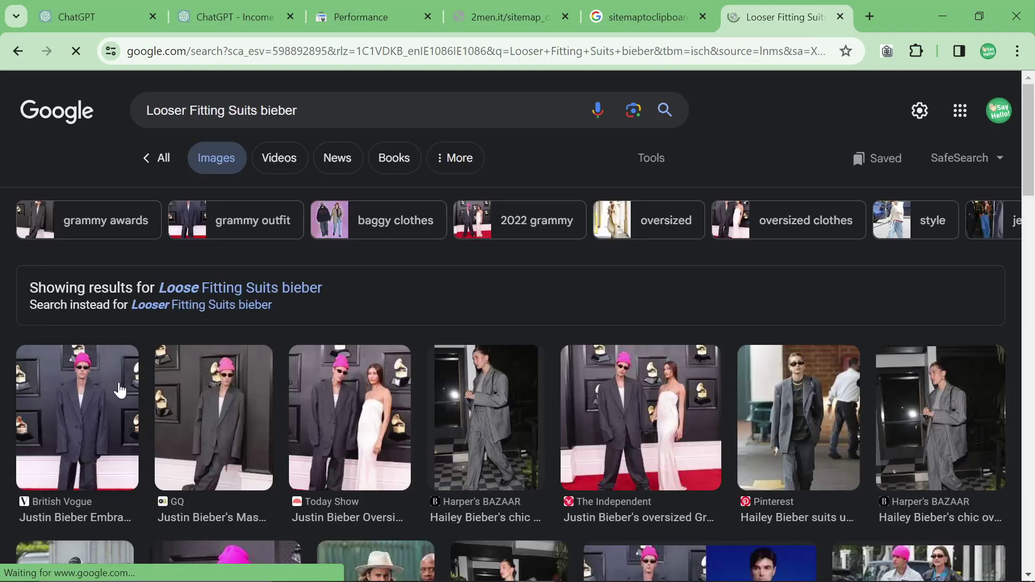
pyautogui.click(75, 387)
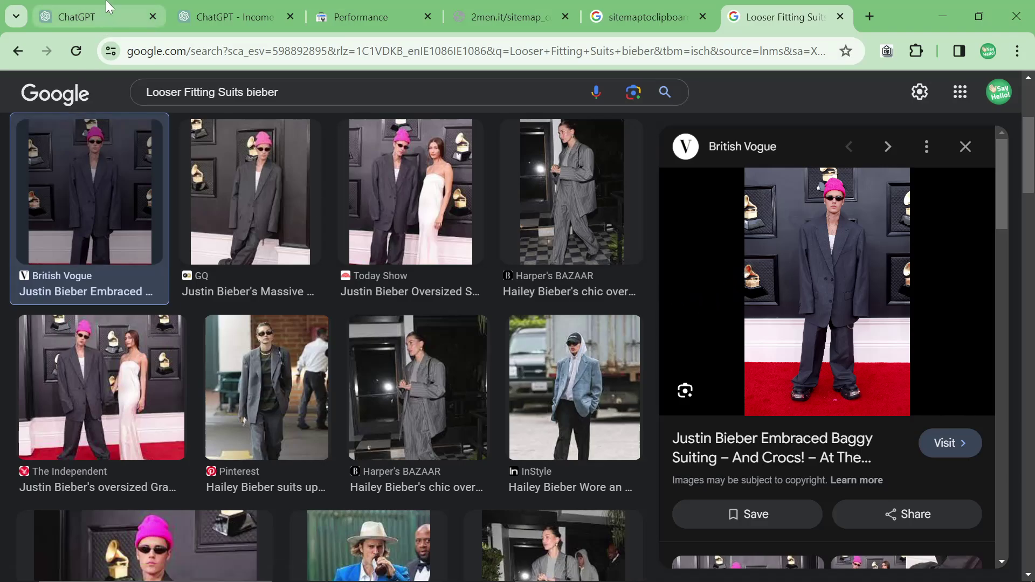
pyautogui.click(139, 13)
pyautogui.click(187, 6)
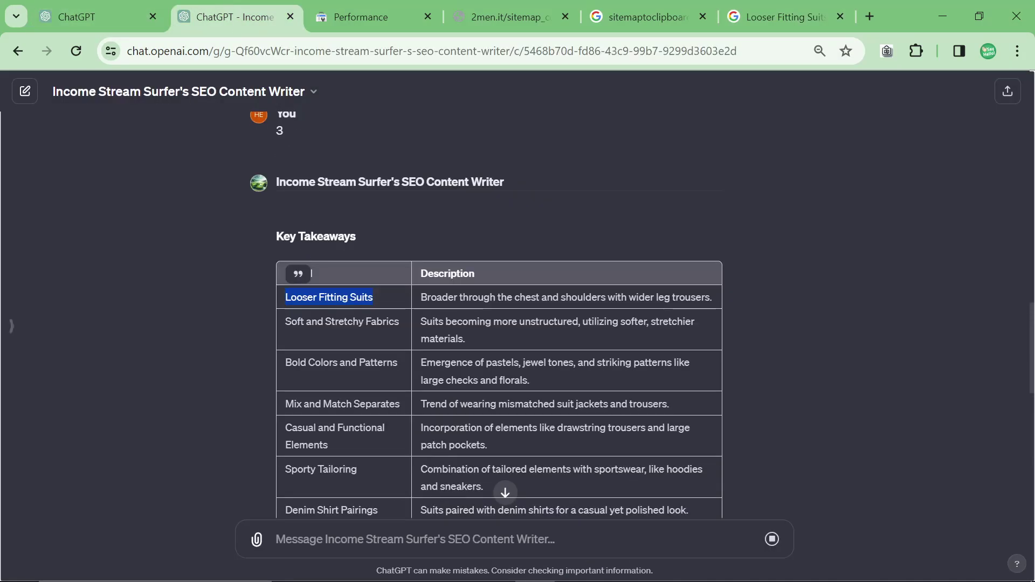
# Examine the suit trends in the Key Takeaways table, from Soft and Stretchy Fabrics down to Oversized Tailoring
pyautogui.click(349, 312)
pyautogui.scroll(-1, 349, 313)
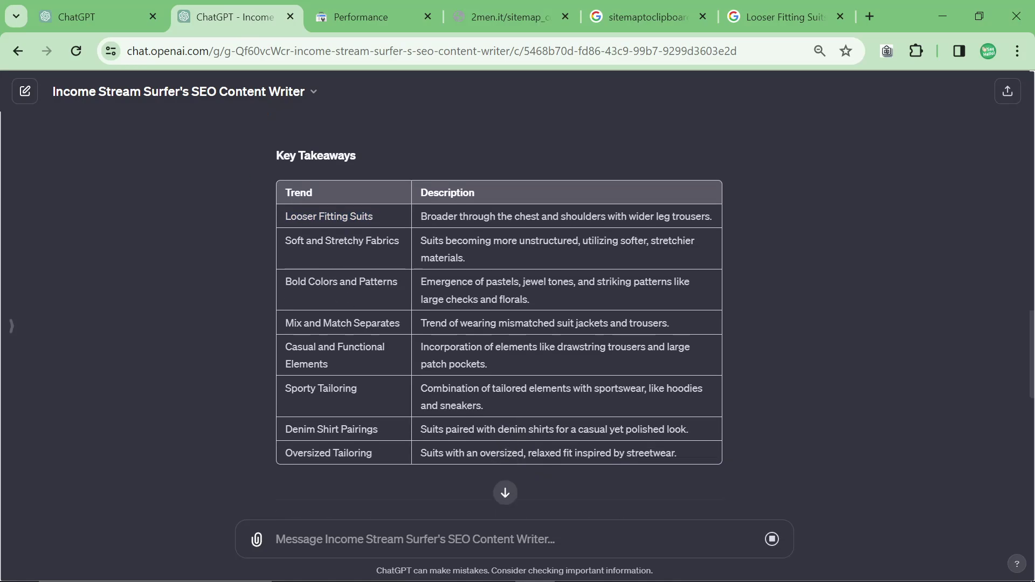
pyautogui.tripleClick(360, 241)
pyautogui.scroll(-1, 352, 265)
pyautogui.scroll(1, 352, 265)
pyautogui.doubleClick(338, 281)
pyautogui.tripleClick(339, 281)
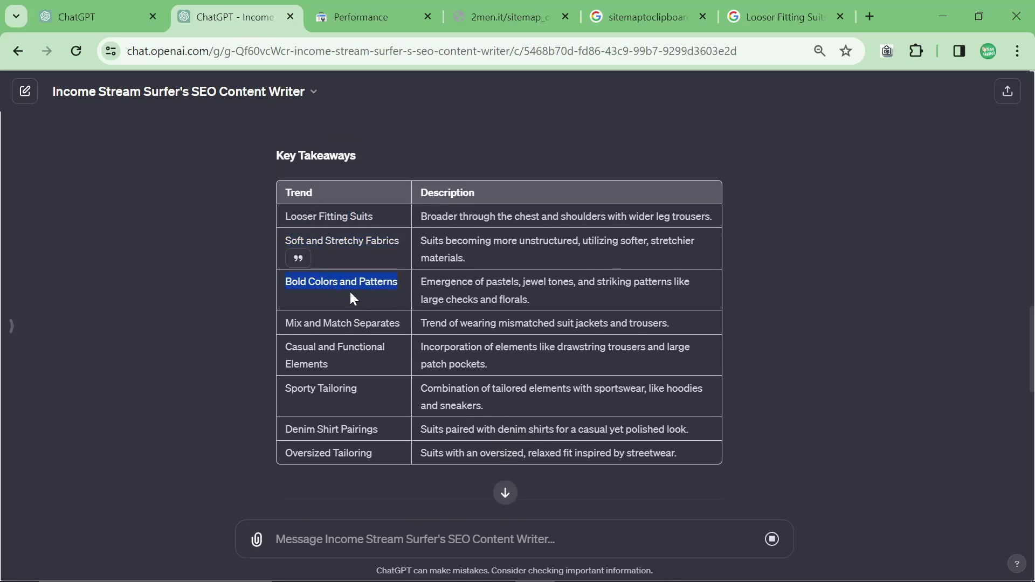
pyautogui.tripleClick(344, 388)
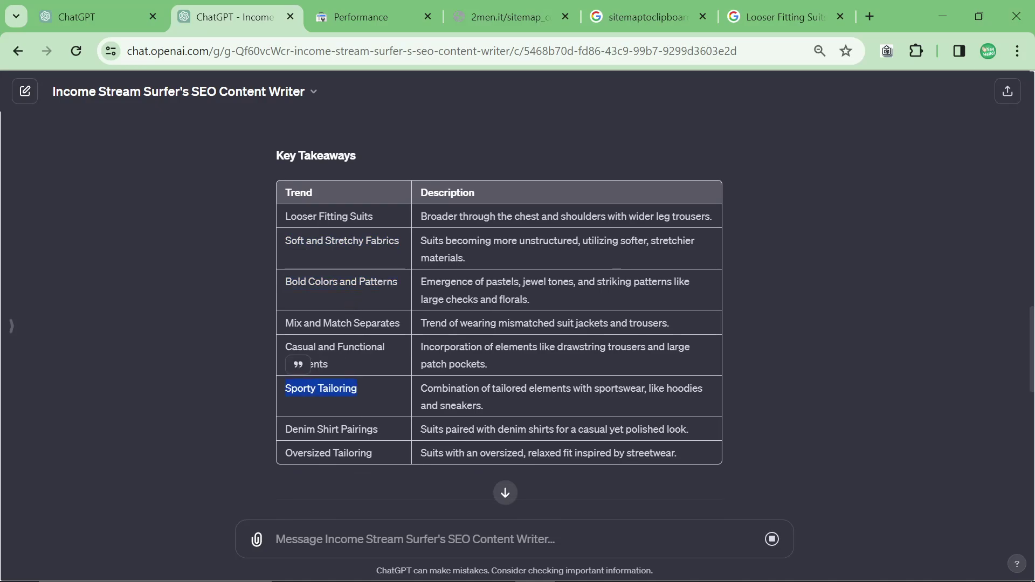
pyautogui.scroll(-2, 342, 386)
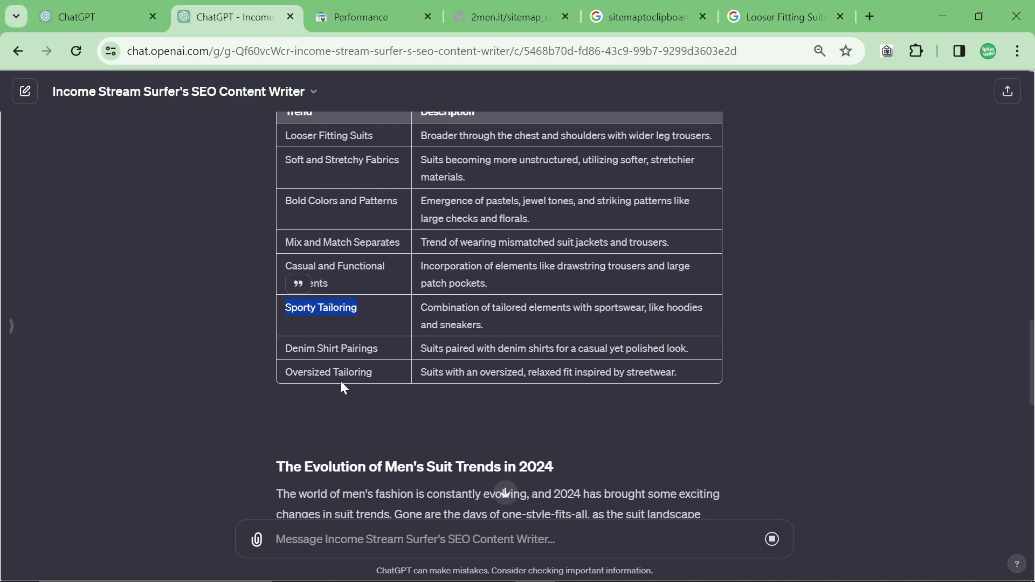
pyautogui.hotkey('ctrl', '+')
pyautogui.tripleClick(307, 405)
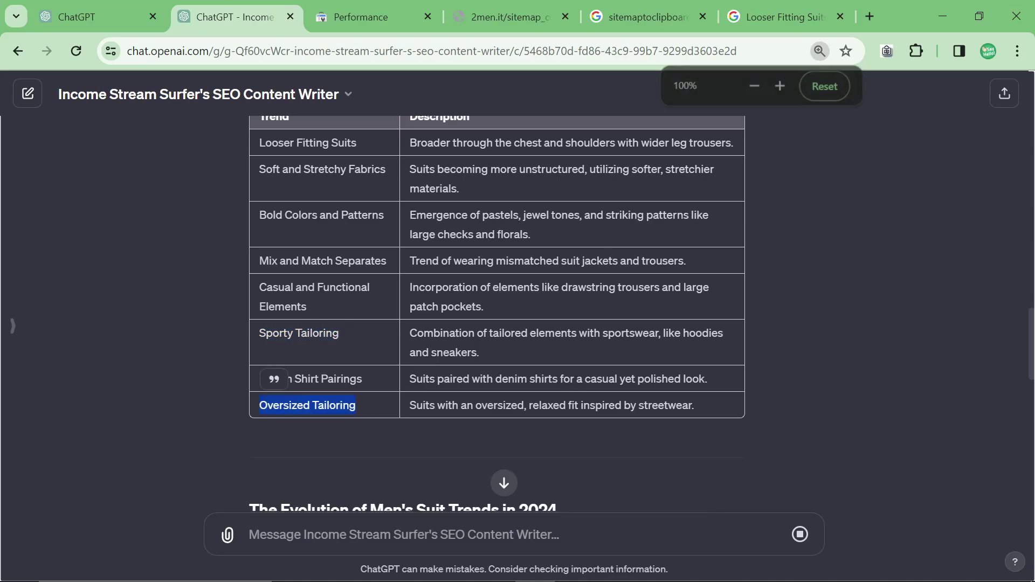
# Move the Looser Fitting Suits search tab directly after the SEO Content Writer chat tab and return to the chat
pyautogui.moveTo(781, 17); pyautogui.dragTo(371, 17)
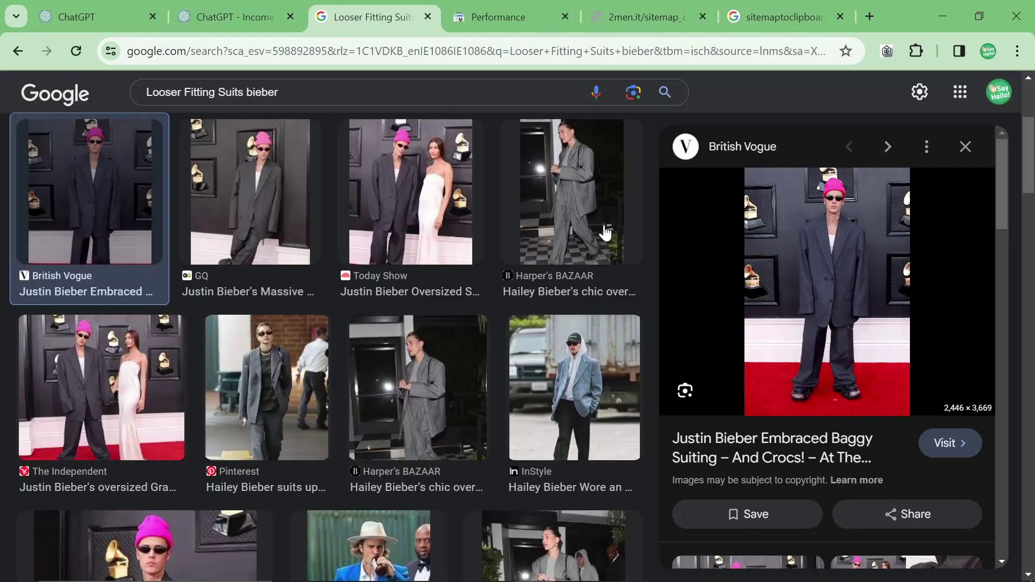
pyautogui.hotkey('ctrl', 'shift', 'Tab')
pyautogui.click(351, 370)
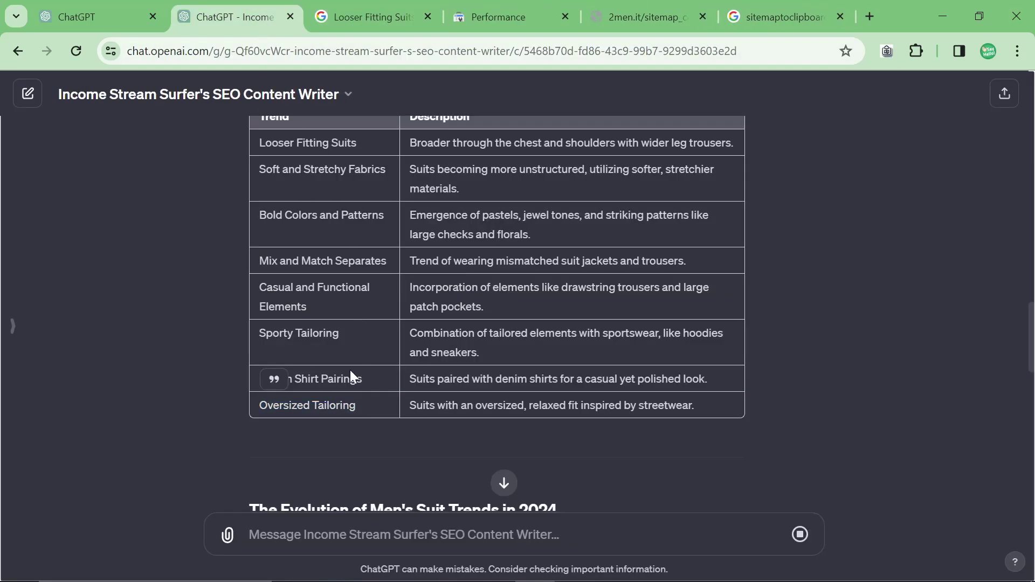
# Read through the generated article below the Key Takeaways table, examining its sections and the internal links to 2men.it collections
pyautogui.scroll(-4, 422, 449)
pyautogui.scroll(-2, 419, 444)
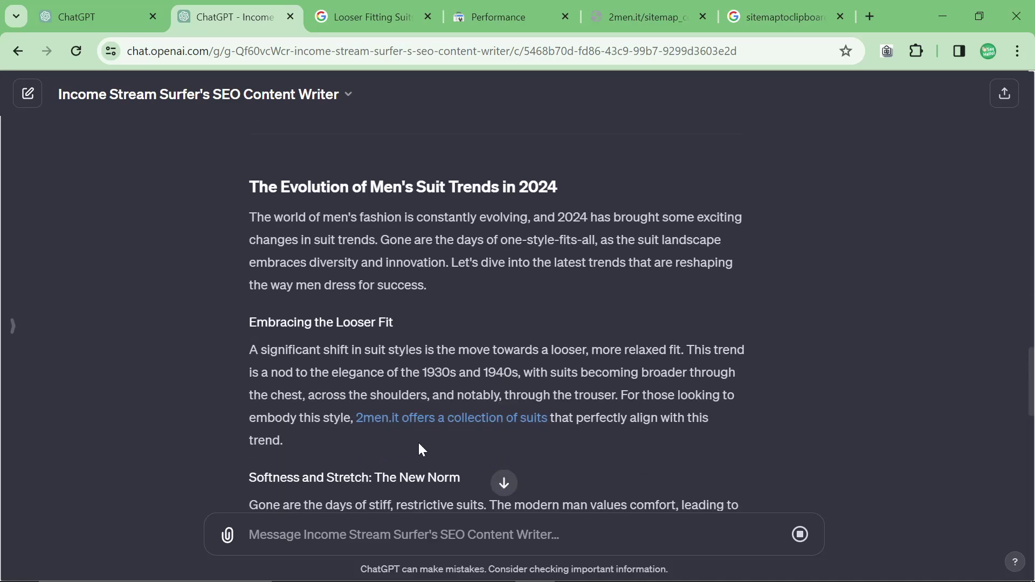
pyautogui.scroll(6, 426, 425)
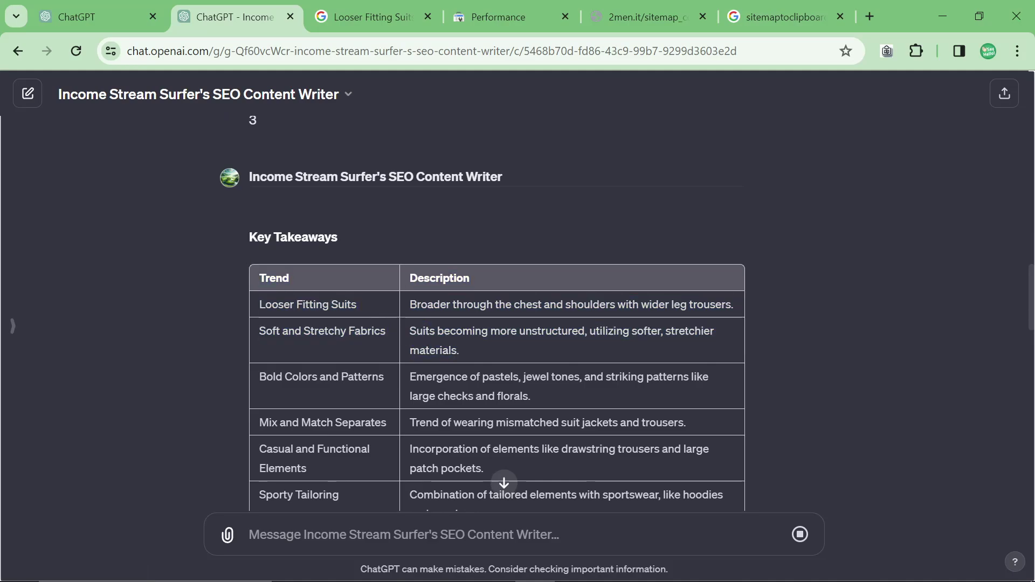
pyautogui.scroll(-7, 461, 384)
pyautogui.scroll(3, 462, 384)
pyautogui.scroll(-2, 377, 339)
pyautogui.scroll(5, 312, 300)
pyautogui.moveTo(680, 415); pyautogui.dragTo(261, 164)
pyautogui.click(260, 164)
pyautogui.scroll(-6, 260, 164)
pyautogui.scroll(-3, 496, 312)
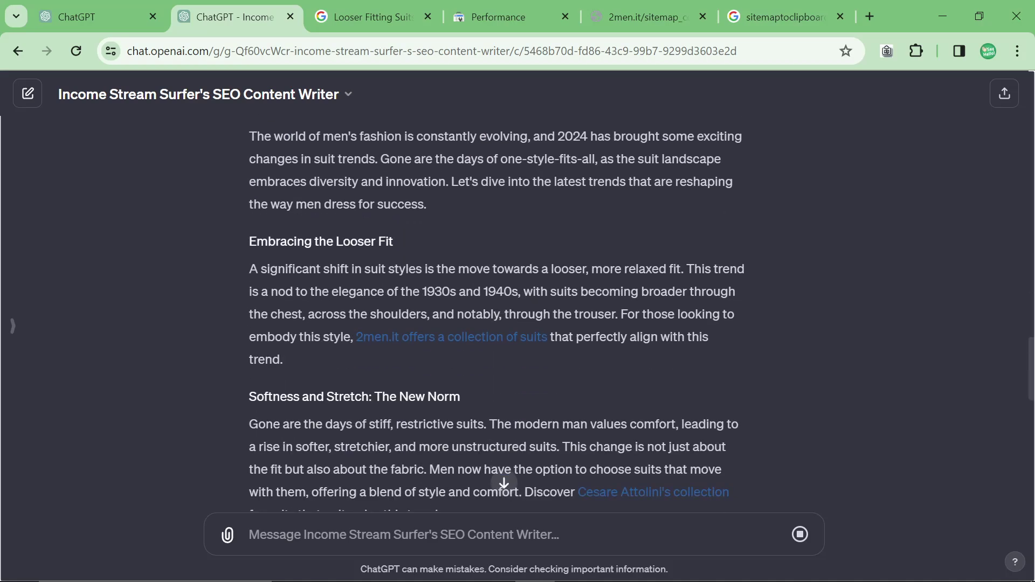
pyautogui.moveTo(260, 264); pyautogui.dragTo(457, 272)
pyautogui.click(428, 331)
pyautogui.scroll(-3, 603, 338)
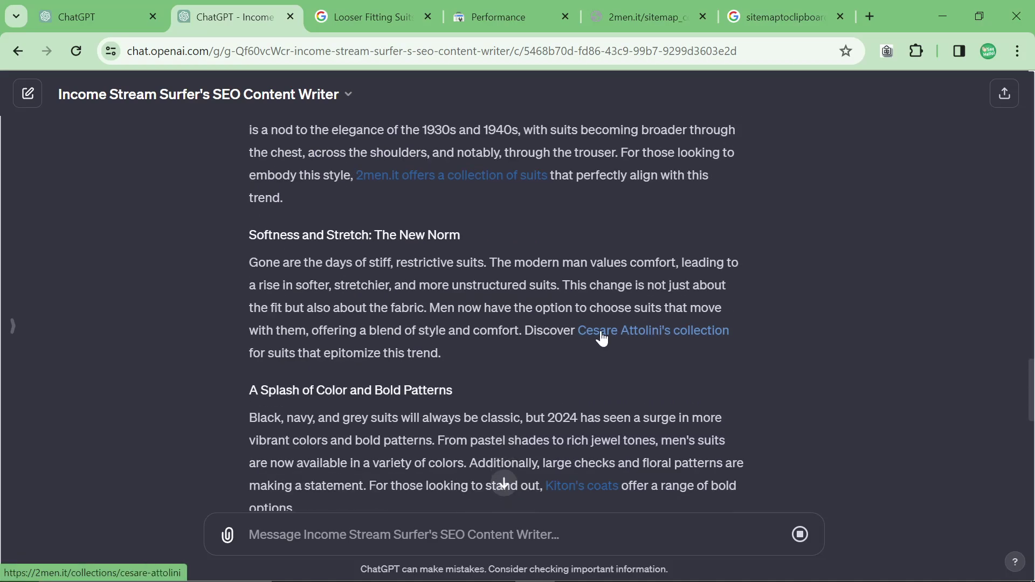
pyautogui.scroll(-12, 602, 339)
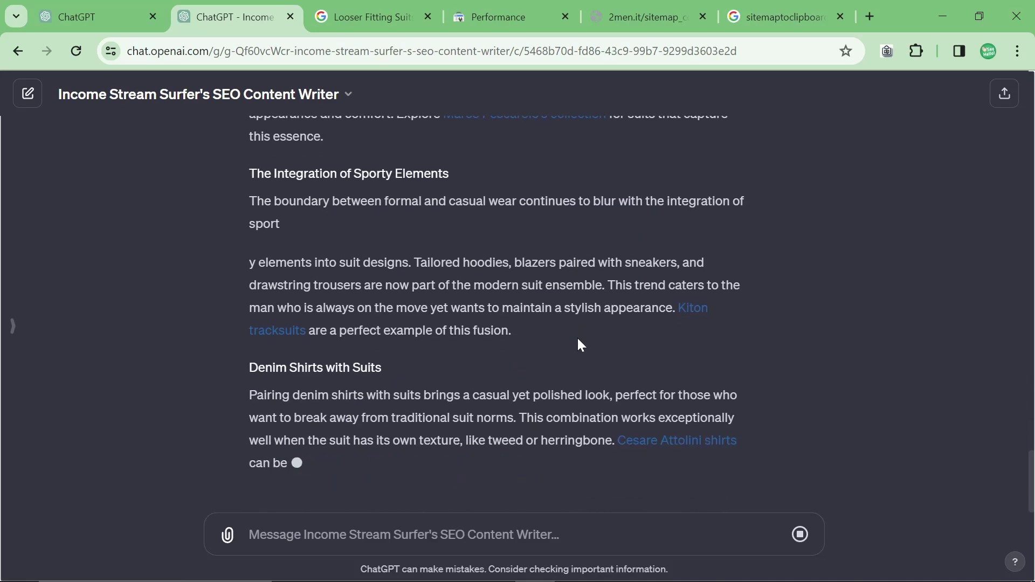
# Check the end of the first generation and reply "Continue" to request the next part of the article
pyautogui.hotkey('ctrl', '-')
pyautogui.hotkey('ctrl', '-')
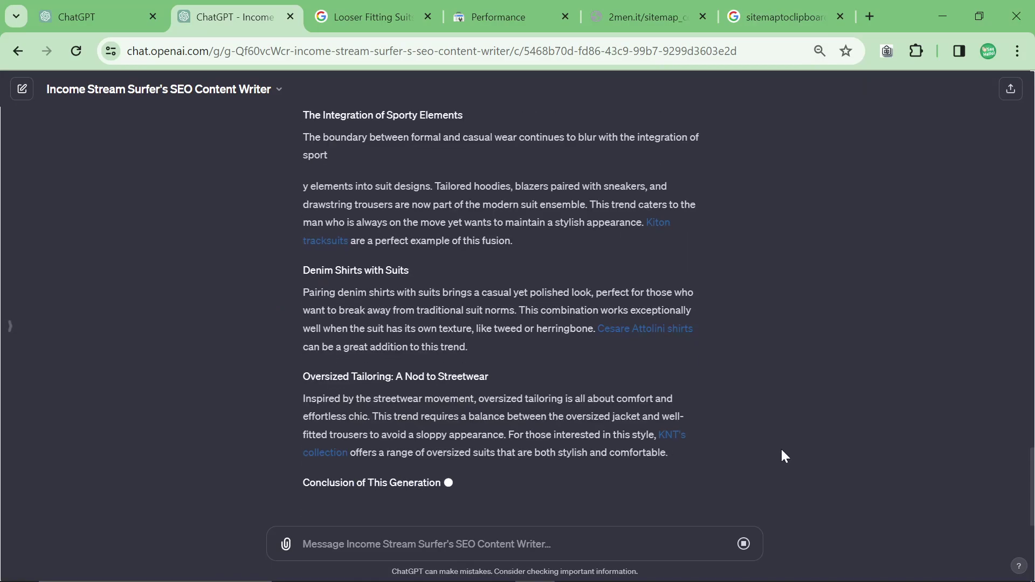
pyautogui.scroll(2, 685, 428)
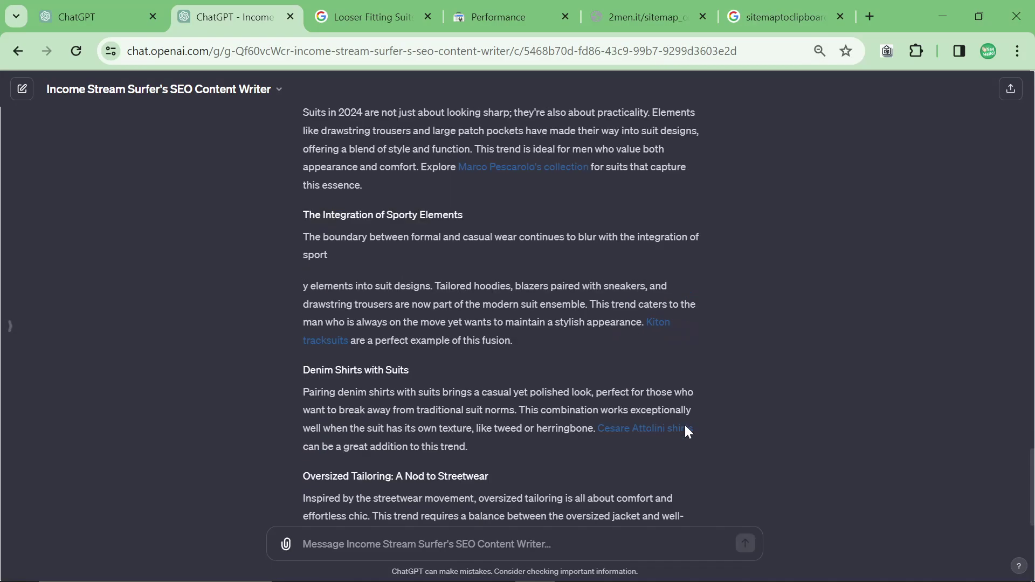
pyautogui.scroll(-3, 668, 429)
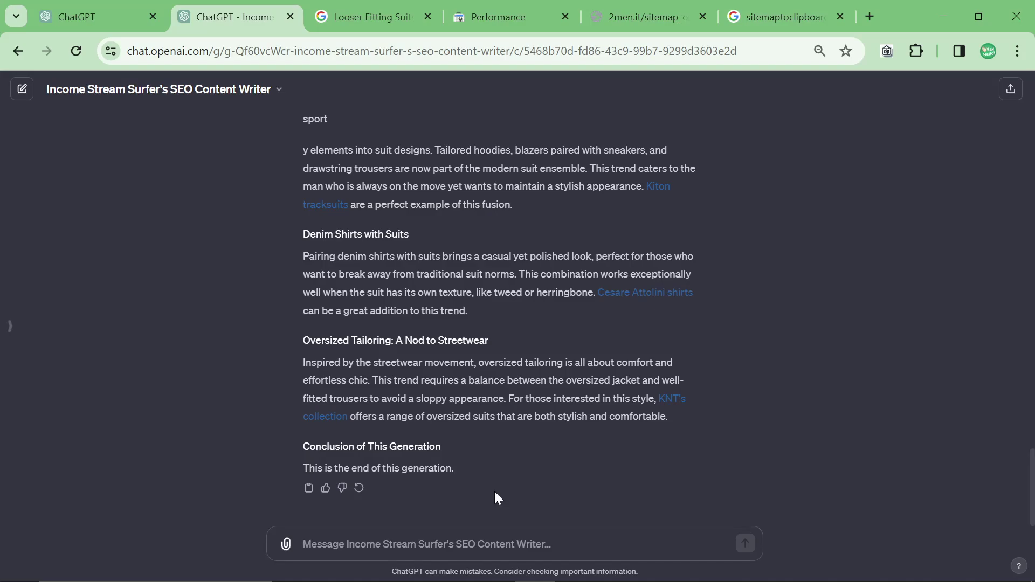
pyautogui.write('Continue')
pyautogui.press('Return')
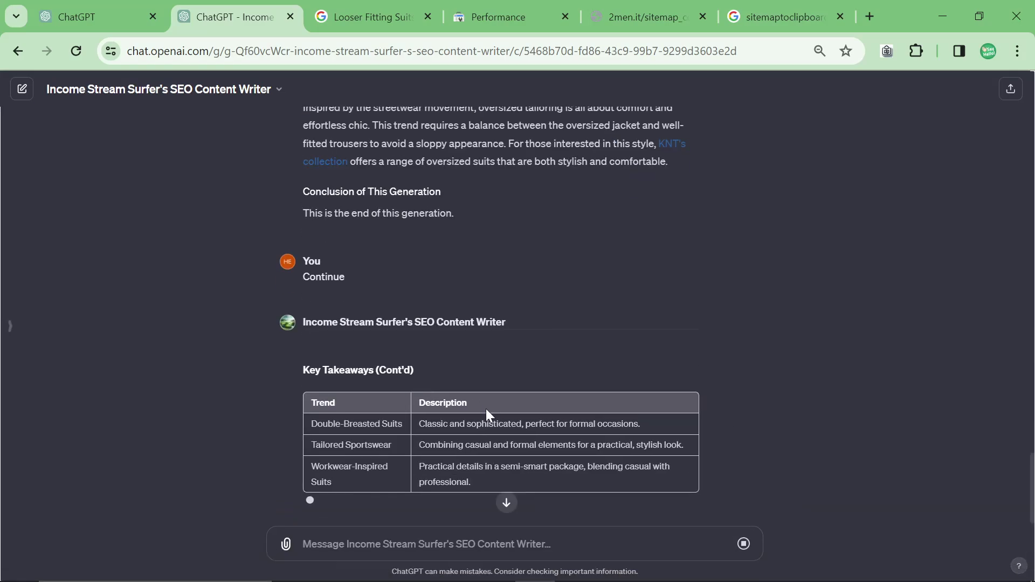
# Copy the first generated article part from the chat and open markdowntohtml.com in a new tab
pyautogui.scroll(-1, 481, 413)
pyautogui.scroll(3, 332, 353)
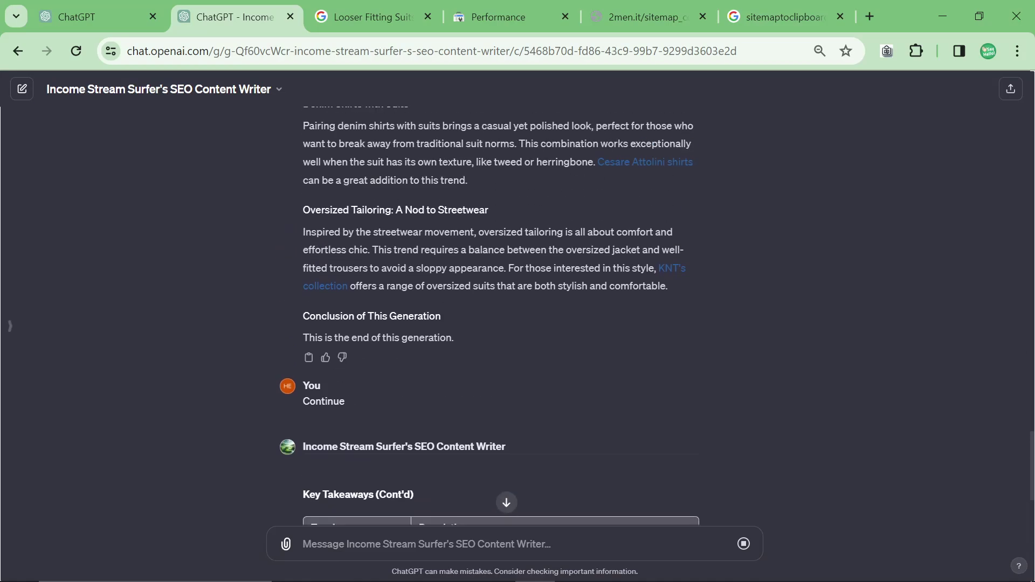
pyautogui.click(864, 21)
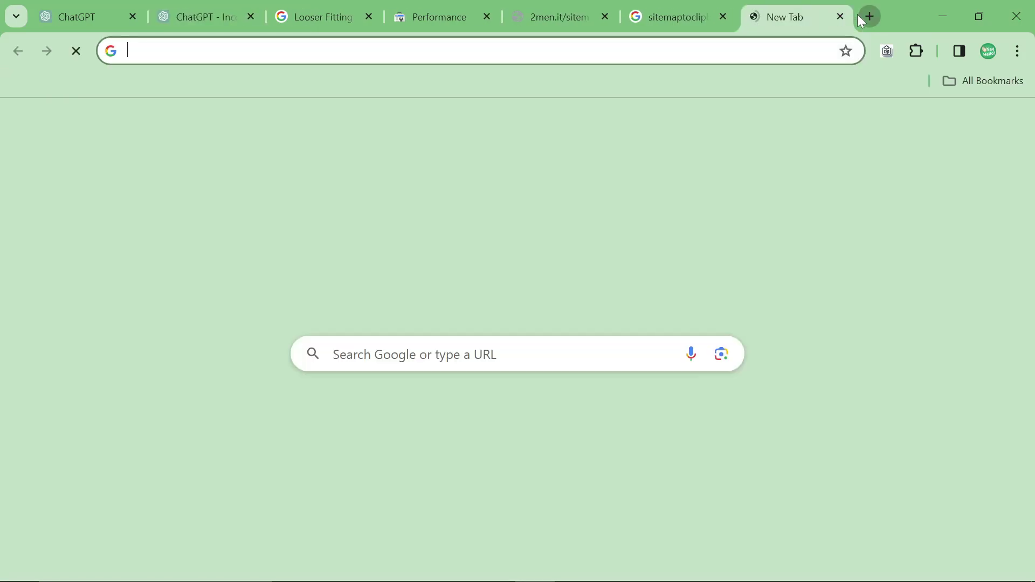
pyautogui.write('markdowntohtml.com')
pyautogui.press('Return')
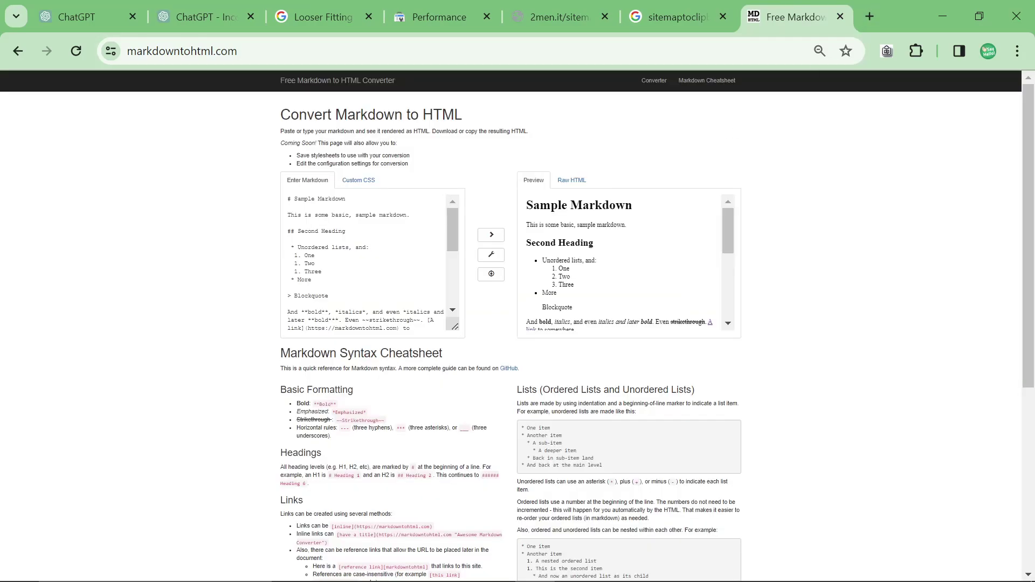
# Replace the whole sample markdown in the converter with the copied article text
pyautogui.hotkey('ctrl', '+')
pyautogui.hotkey('ctrl', '+')
pyautogui.hotkey('ctrl', '+')
pyautogui.click(324, 326)
pyautogui.hotkey('ctrl', 'a')
pyautogui.hotkey('ctrl', 'v')
pyautogui.hotkey('ctrl', 'z')
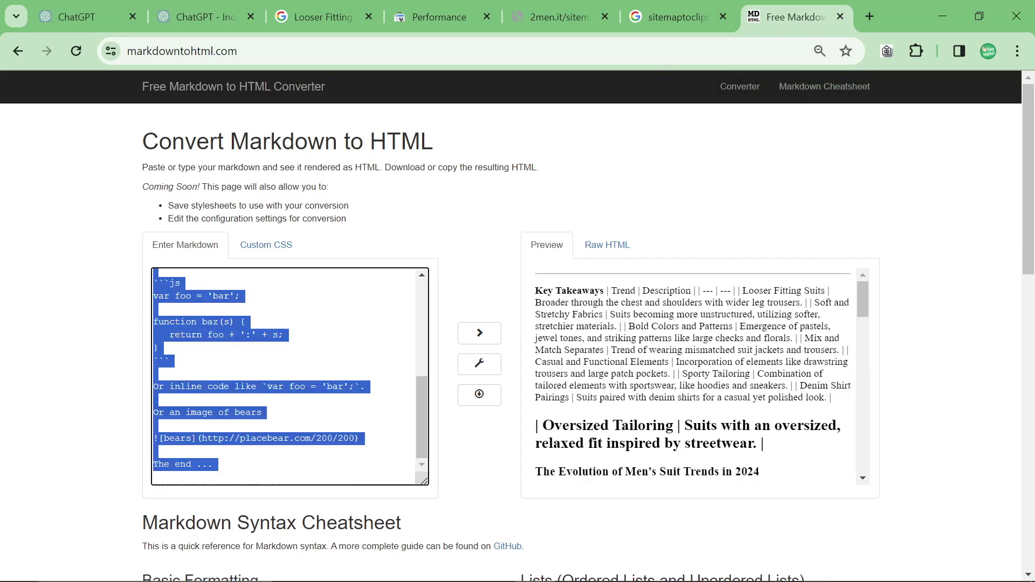
pyautogui.hotkey('ctrl', 'y')
# Insert an empty line between the Key Takeaways heading and the table in the markdown, and check the rendered preview
pyautogui.scroll(20, 290, 376)
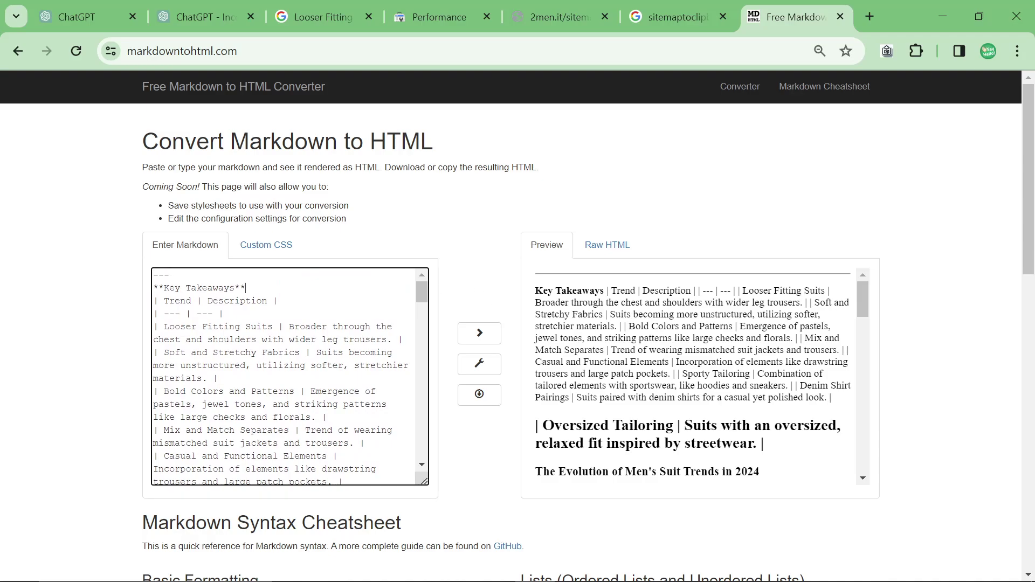
pyautogui.press('Return')
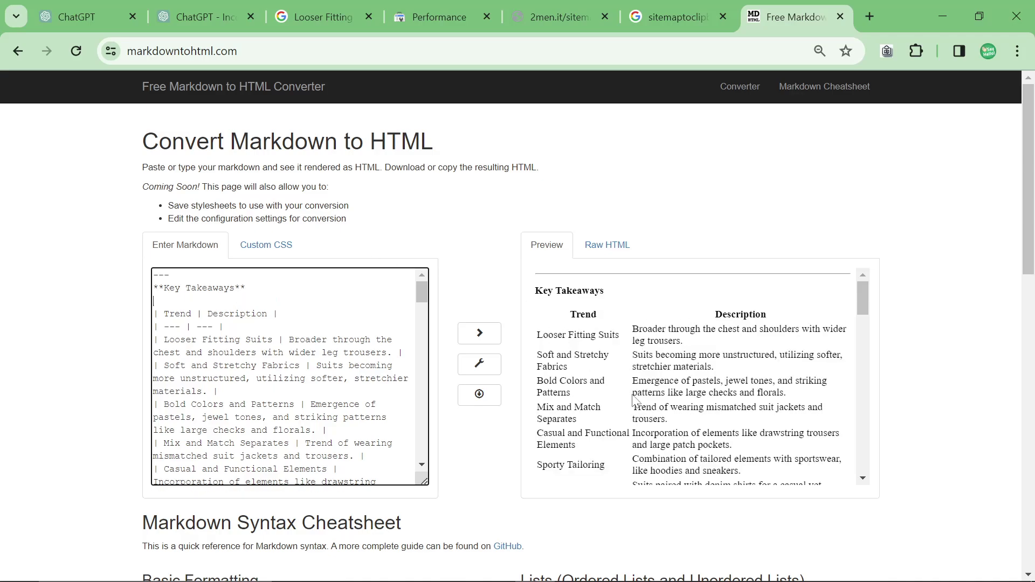
pyautogui.scroll(-15, 690, 377)
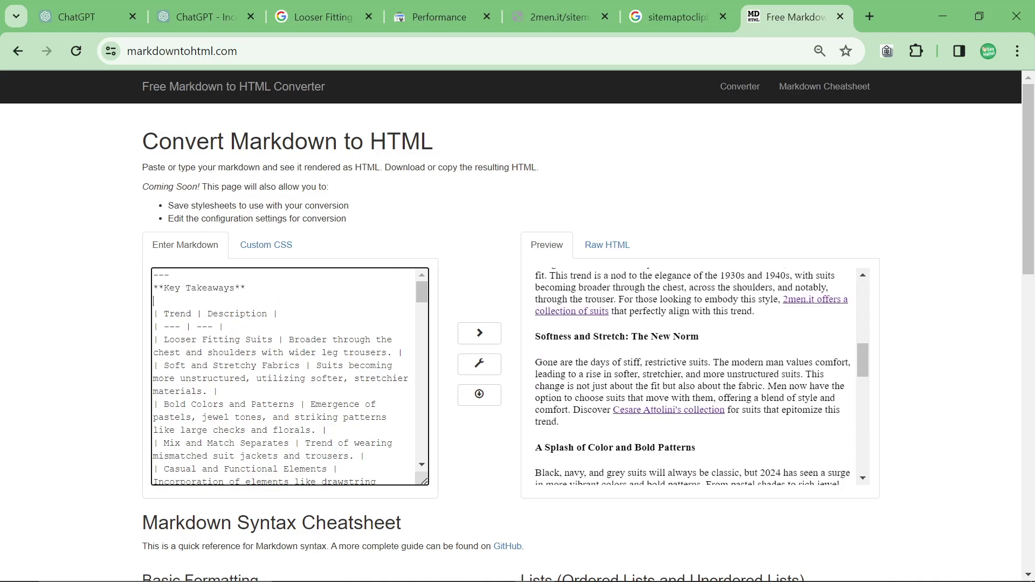
pyautogui.scroll(-3, 690, 377)
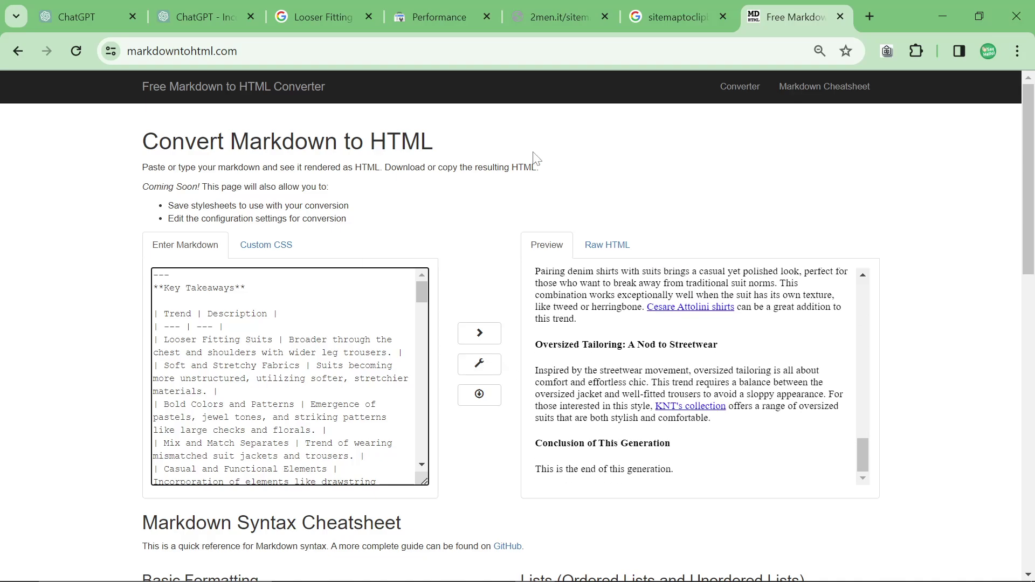
# Delete the "Conclusion of This Generation" heading and its closing sentence from the end of the markdown
pyautogui.scroll(-20, 350, 422)
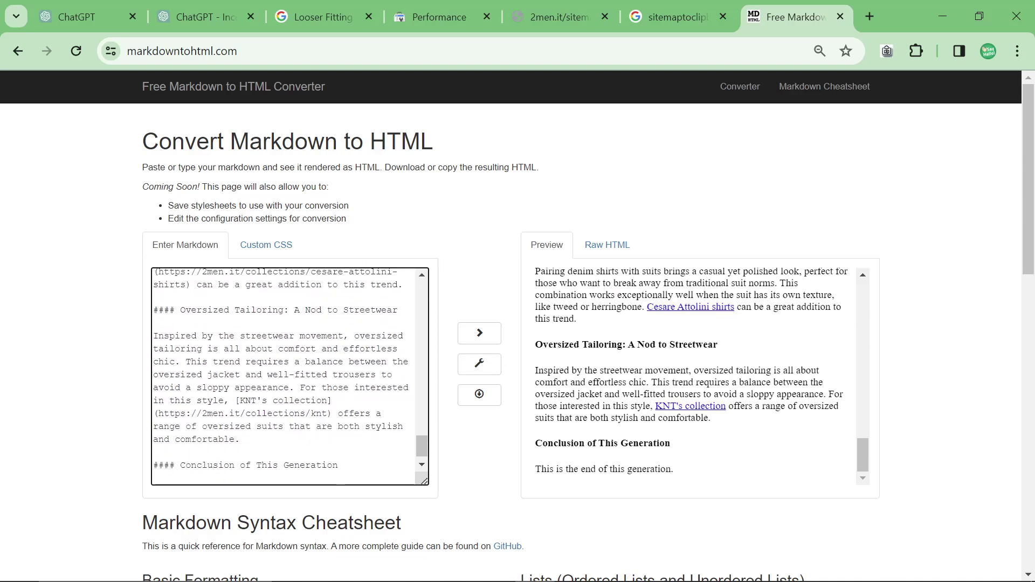
pyautogui.scroll(5, 350, 422)
pyautogui.moveTo(344, 477); pyautogui.dragTo(102, 459)
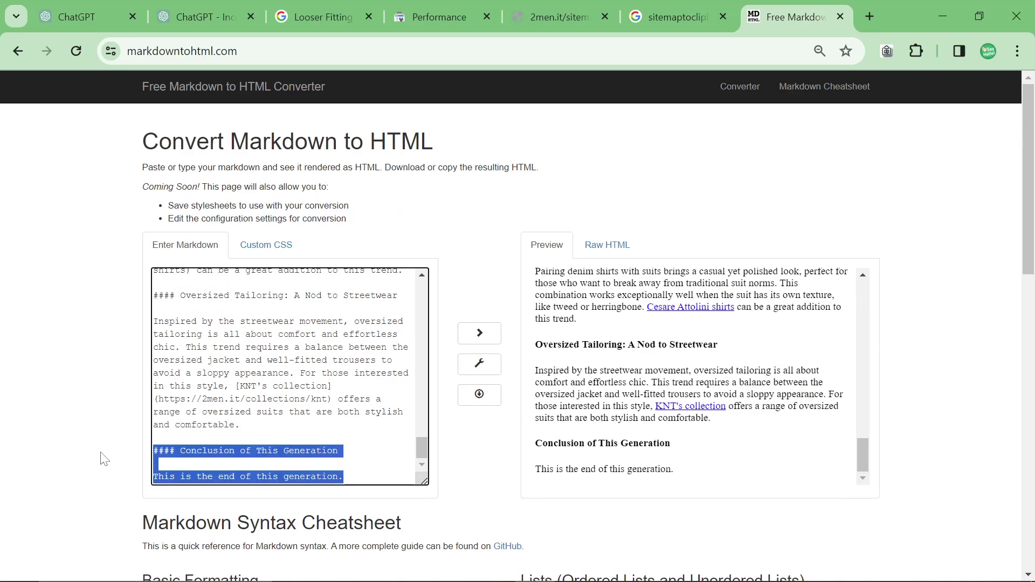
pyautogui.press('BackSpace')
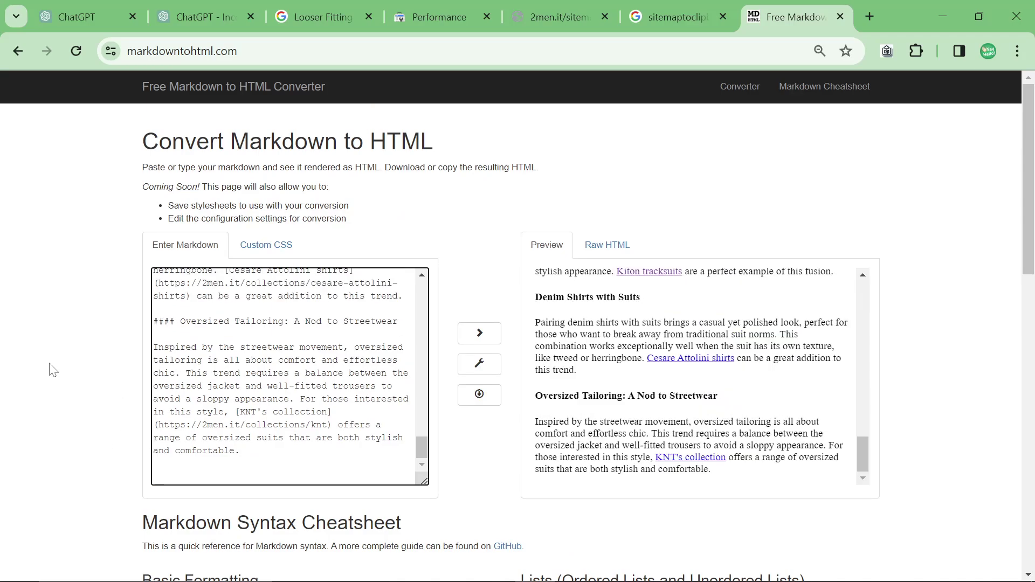
pyautogui.scroll(3, 285, 378)
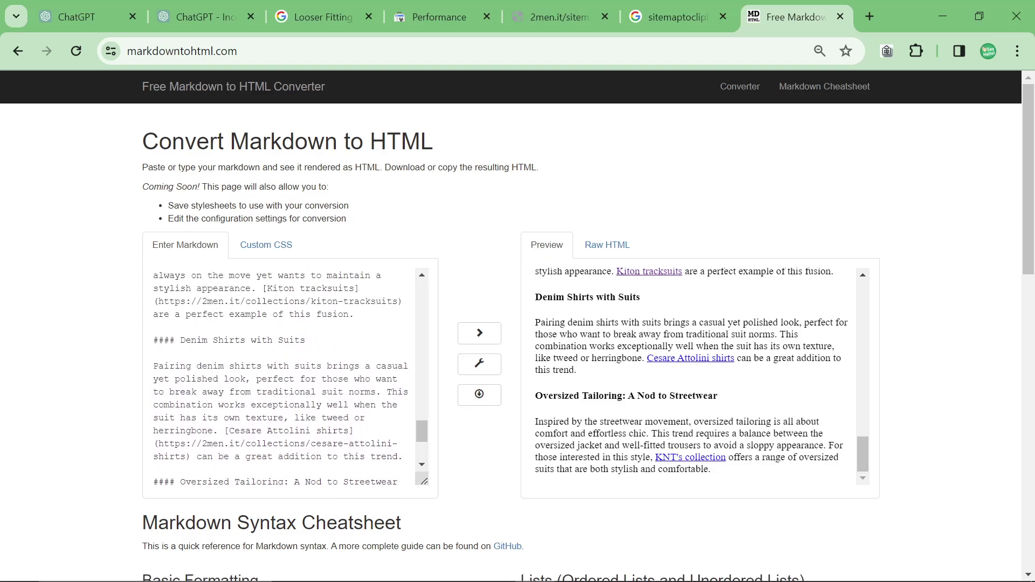
pyautogui.scroll(5, 286, 377)
pyautogui.scroll(-12, 286, 378)
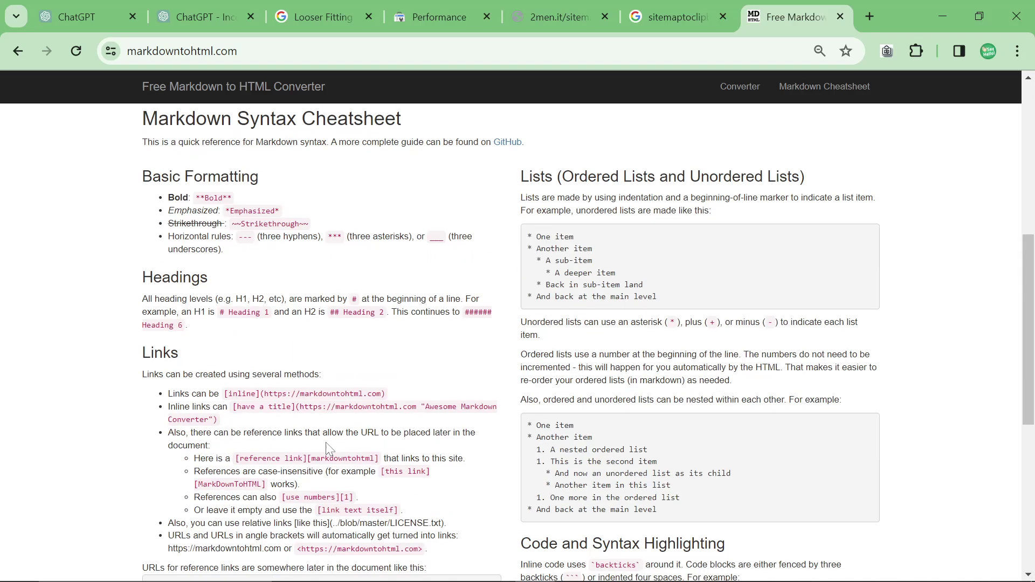
pyautogui.scroll(6, 489, 334)
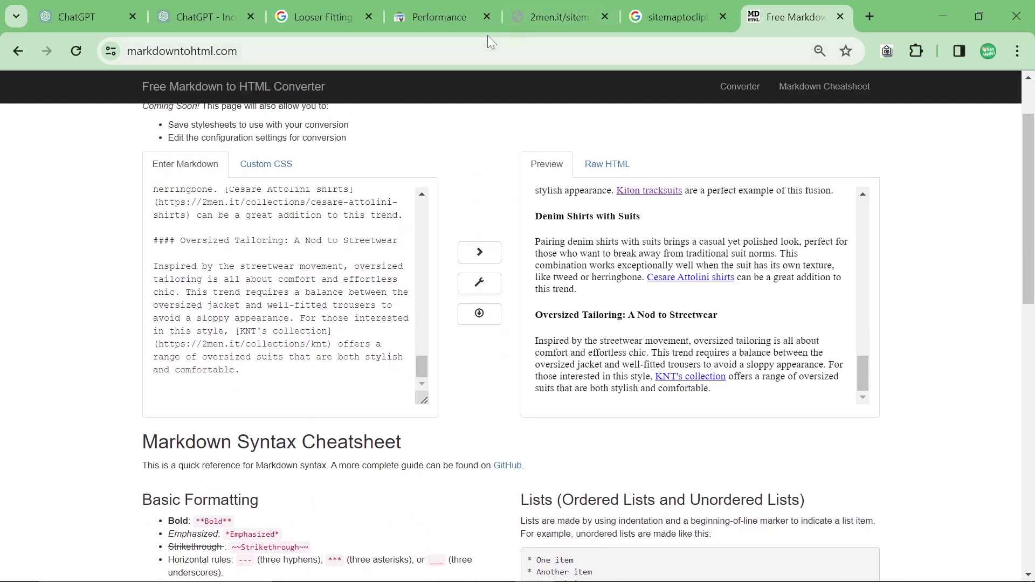
# Move the converter's browser tab beside the article chat's tab, and check the second part being generated in the chat
pyautogui.moveTo(787, 16); pyautogui.dragTo(326, 16)
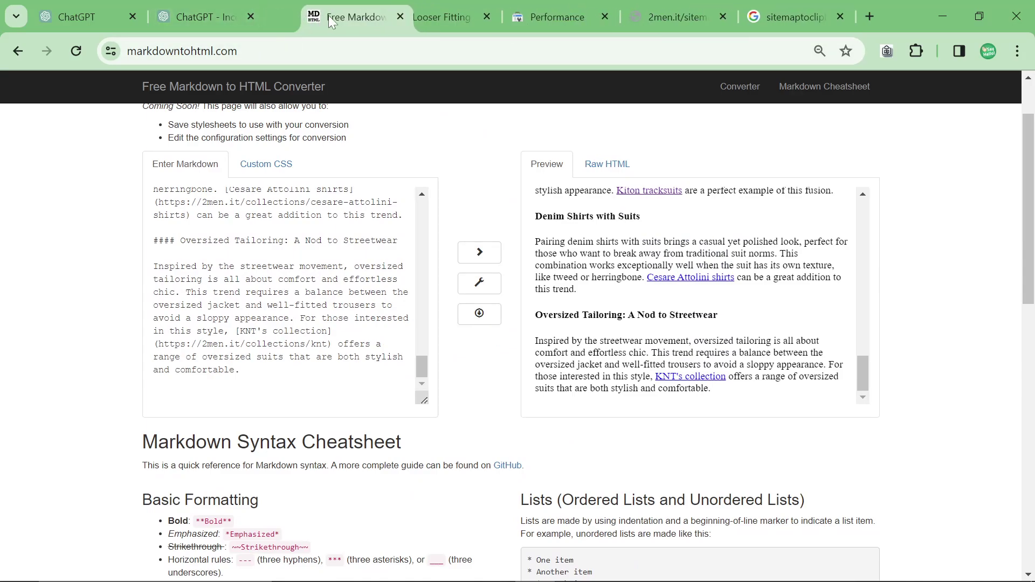
pyautogui.click(205, 16)
pyautogui.scroll(-15, 437, 396)
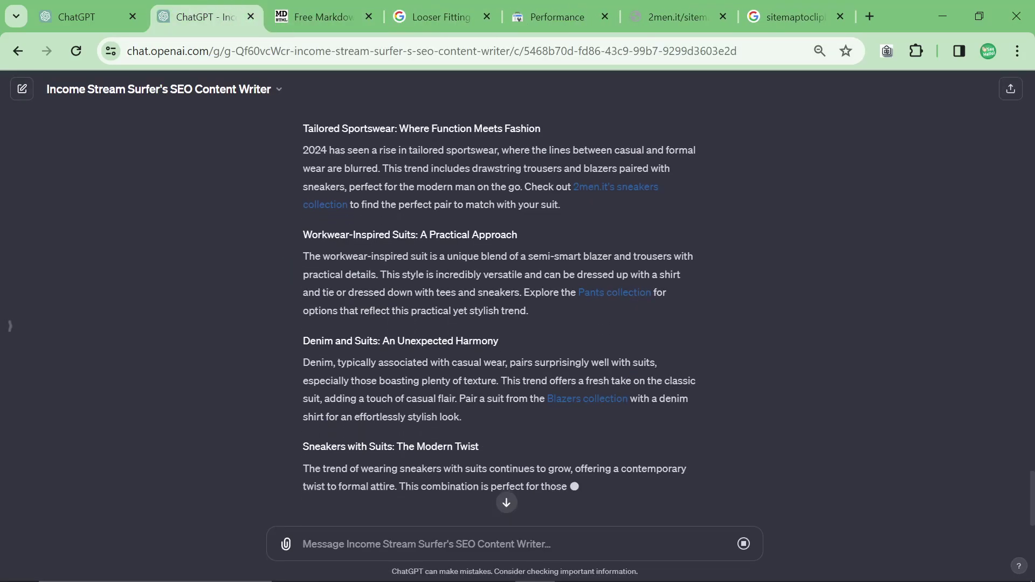
pyautogui.scroll(4, 553, 415)
pyautogui.scroll(-13, 551, 412)
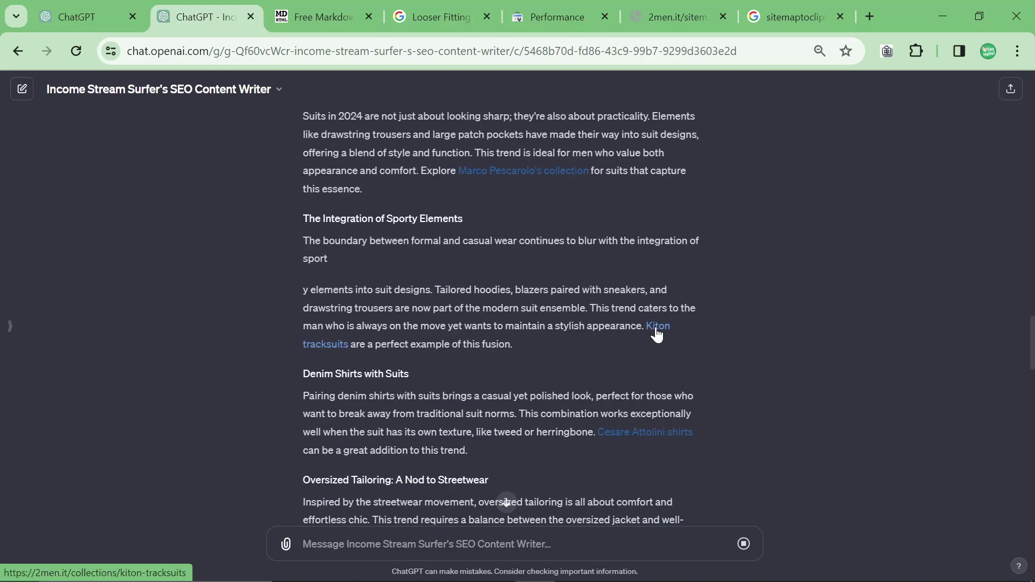
pyautogui.scroll(-4, 659, 339)
pyautogui.scroll(-20, 658, 345)
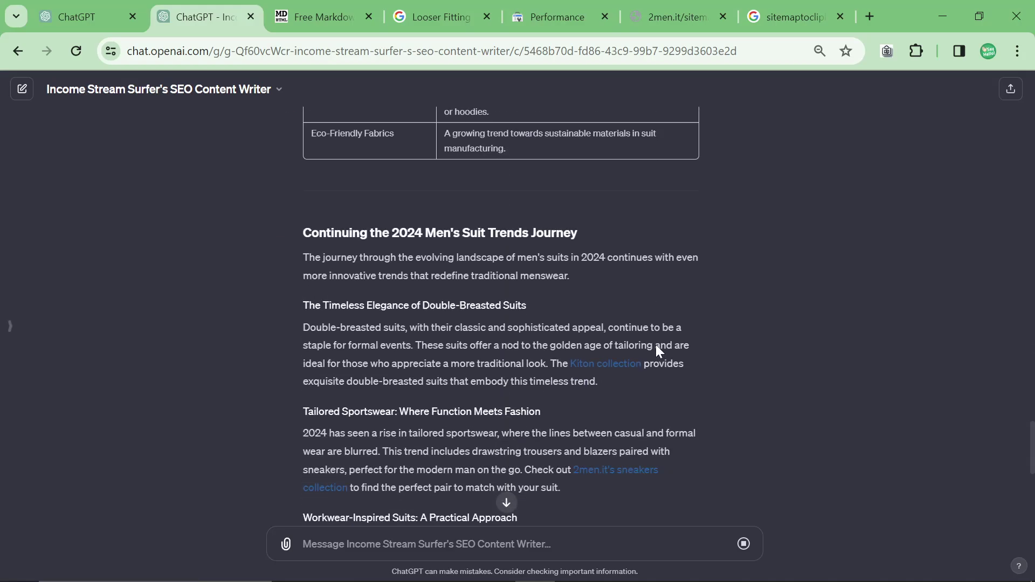
pyautogui.scroll(-3, 587, 332)
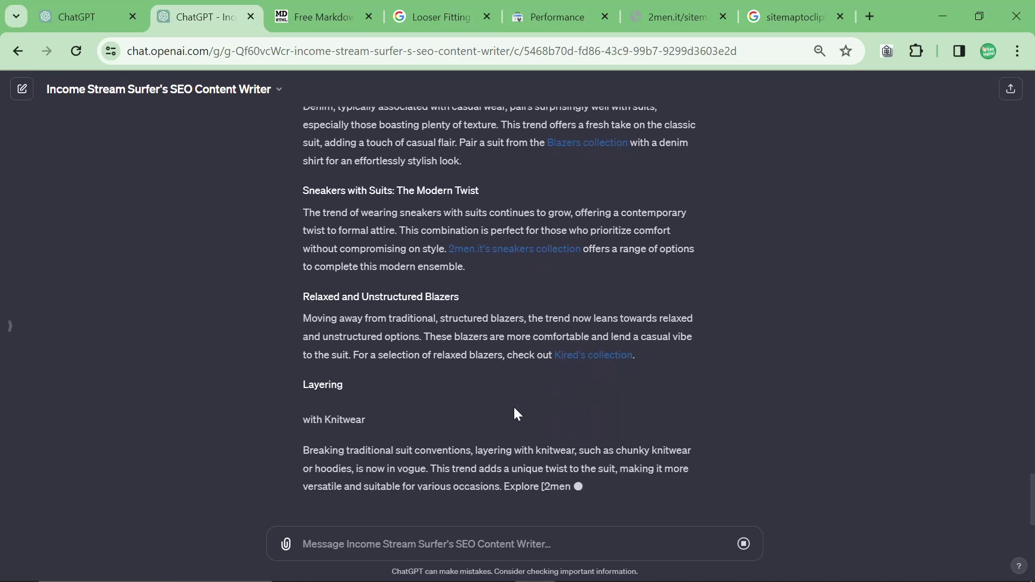
# Inspect the split "Layering with Knitwear" heading in the second part and reply "Continue" to request the next part
pyautogui.scroll(5, 507, 412)
pyautogui.scroll(-6, 507, 412)
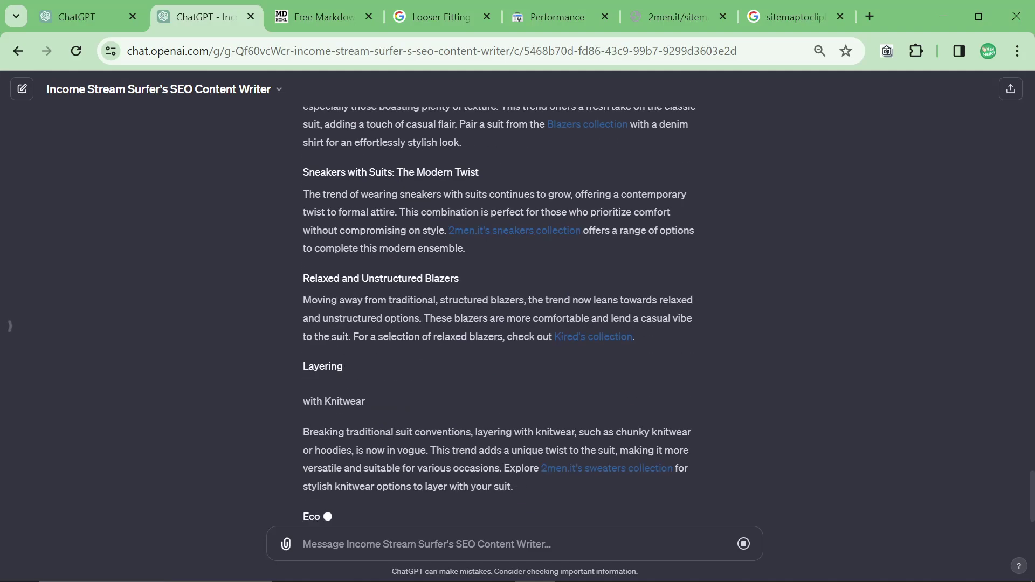
pyautogui.scroll(2, 304, 372)
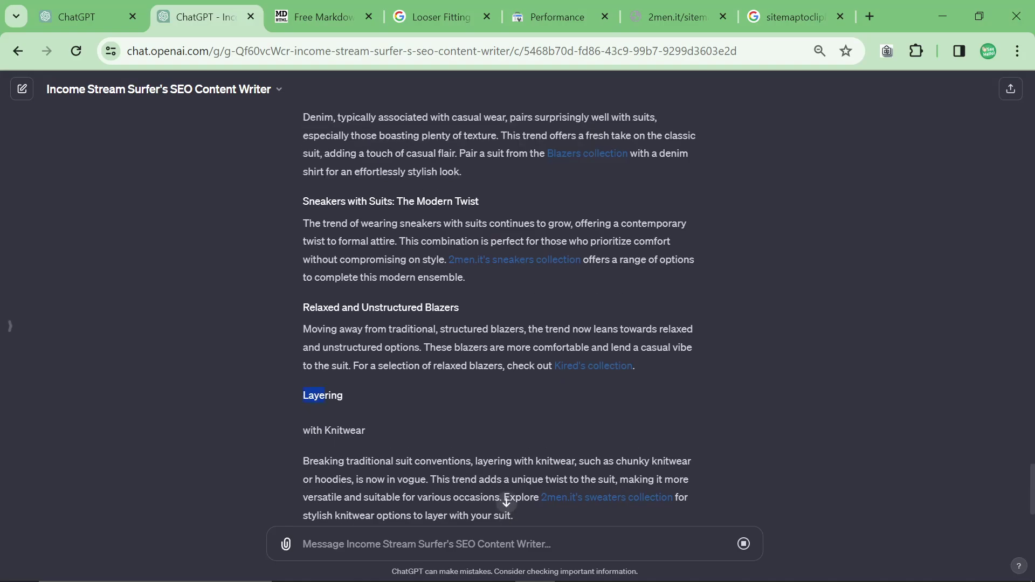
pyautogui.moveTo(303, 430); pyautogui.dragTo(295, 397)
pyautogui.click(367, 407)
pyautogui.scroll(-3, 366, 407)
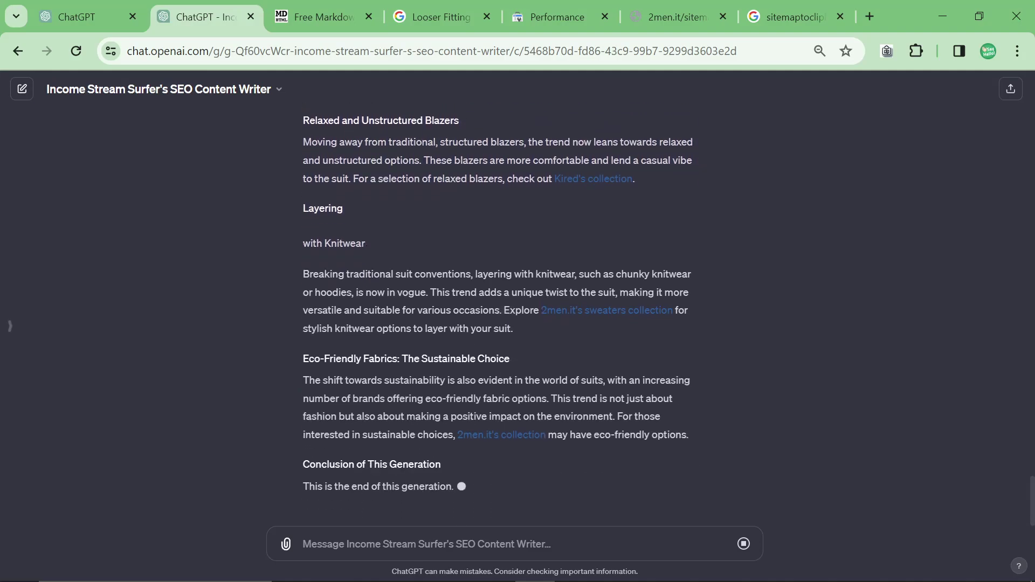
pyautogui.write('Continue')
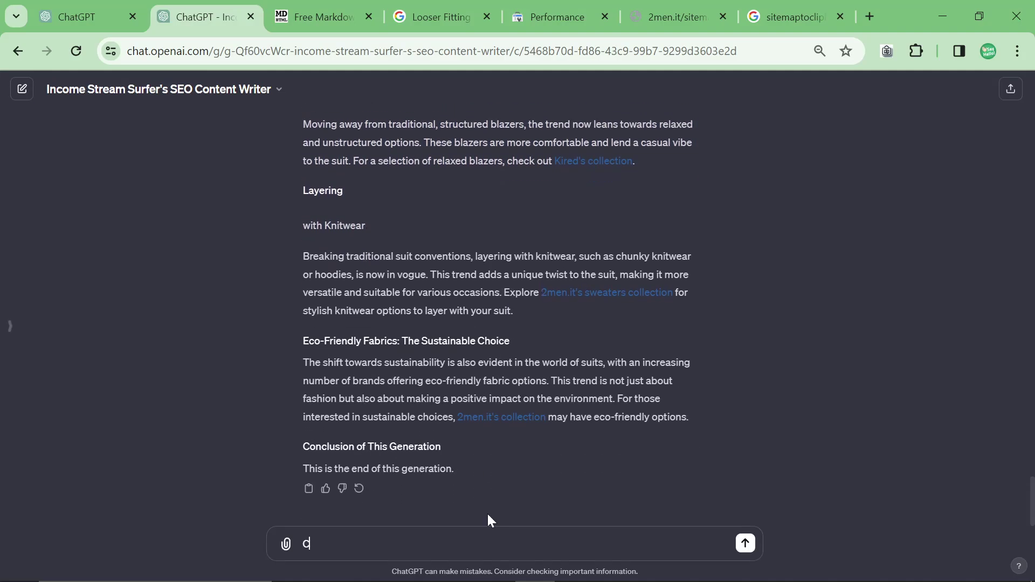
pyautogui.press('Return')
# Examine the "Layering with Knitwear" heading again and the trends listed in the Key Takeaways (Final) table
pyautogui.scroll(3, 472, 456)
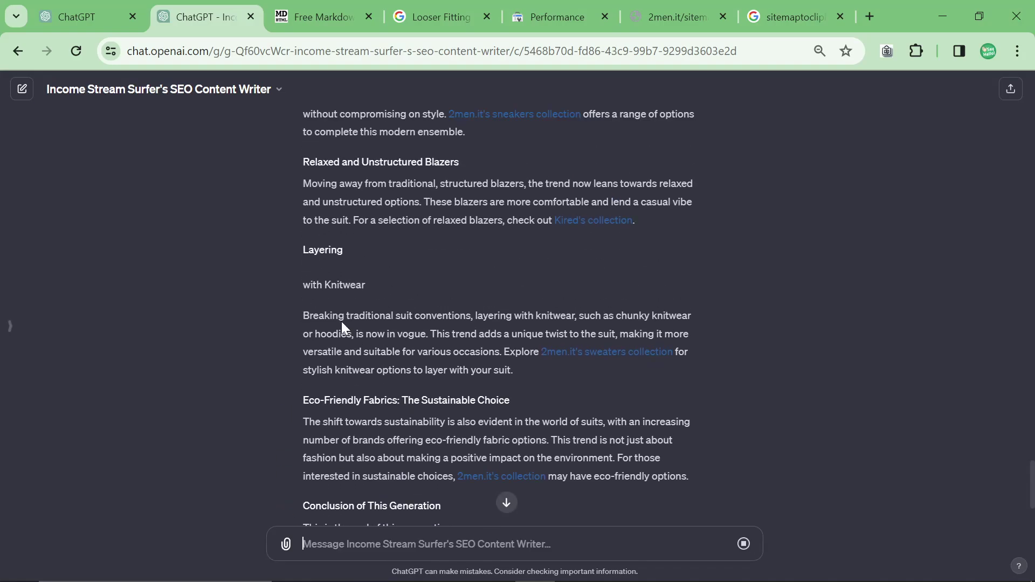
pyautogui.click(347, 249)
pyautogui.moveTo(499, 249); pyautogui.dragTo(496, 291)
pyautogui.click(497, 292)
pyautogui.scroll(-6, 550, 366)
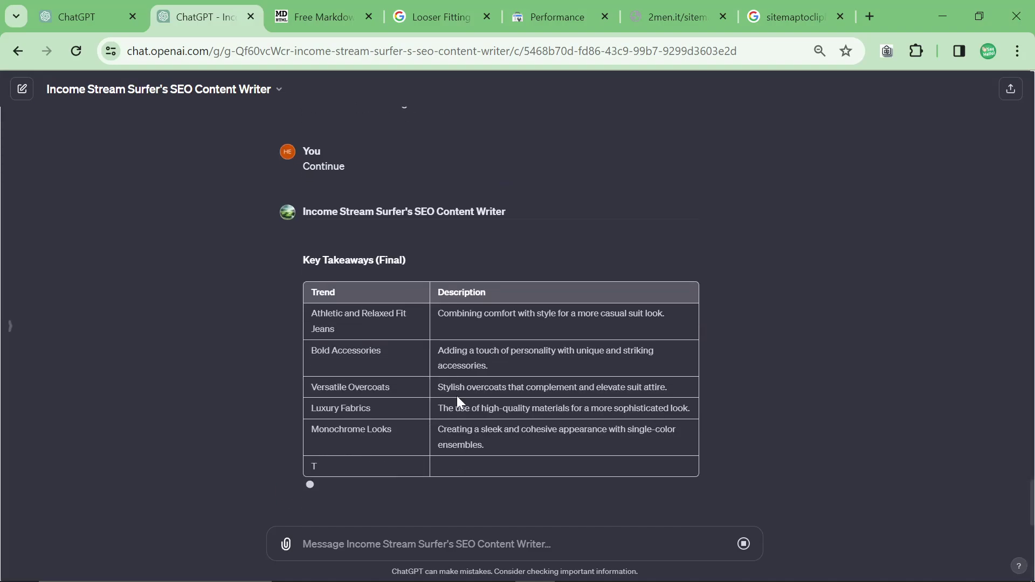
pyautogui.moveTo(326, 381); pyautogui.dragTo(437, 379)
pyautogui.moveTo(312, 408); pyautogui.dragTo(416, 411)
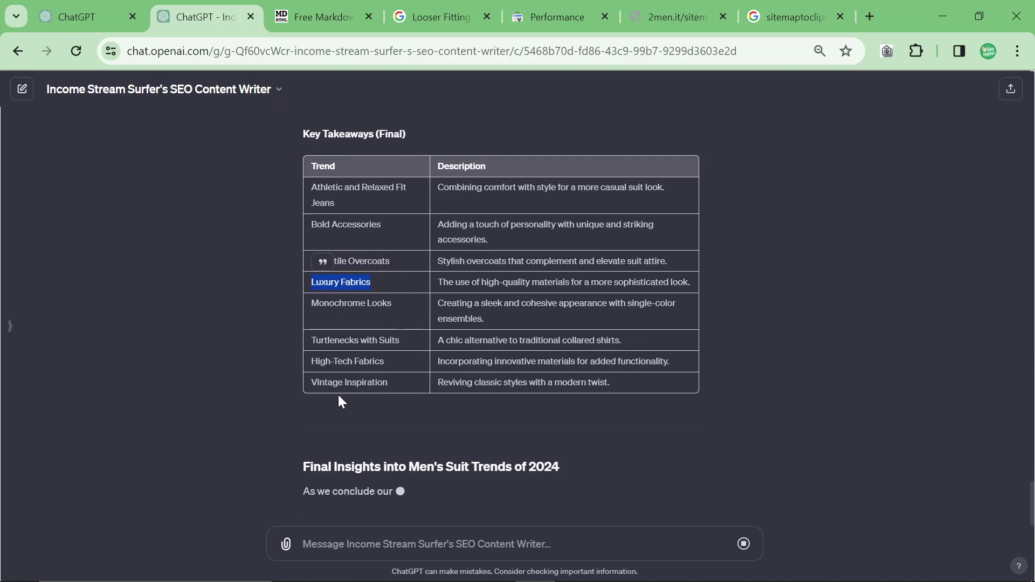
# Search Google Images for "turtlenecks with suits", the trend named in the final takeaways table
pyautogui.moveTo(312, 358); pyautogui.dragTo(400, 359)
pyautogui.scroll(2, 392, 402)
pyautogui.doubleClick(389, 416)
pyautogui.click(815, 6)
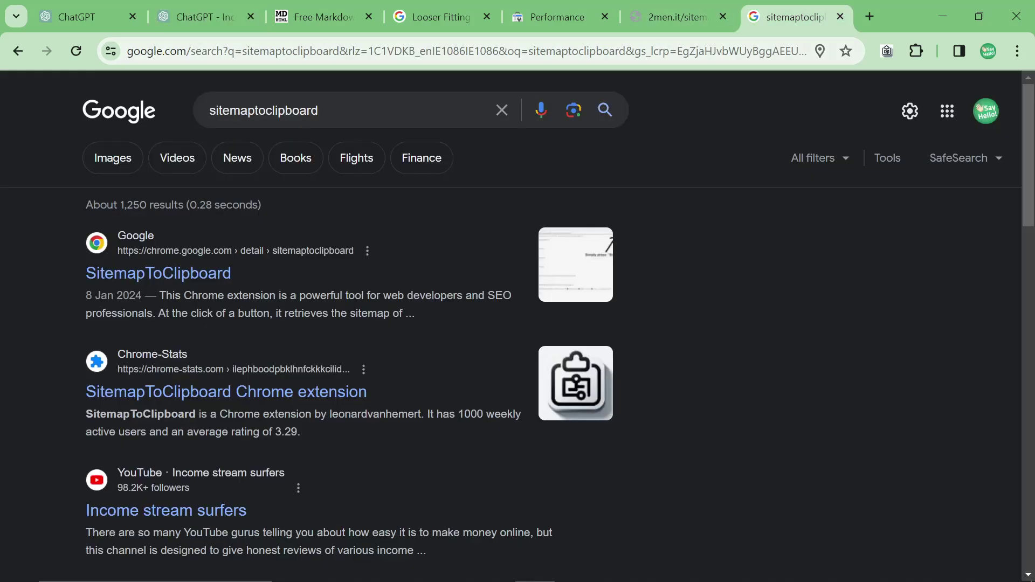
pyautogui.hotkey('ctrl', 'l')
pyautogui.write('Turtlenecks with Suits')
pyautogui.press('Return')
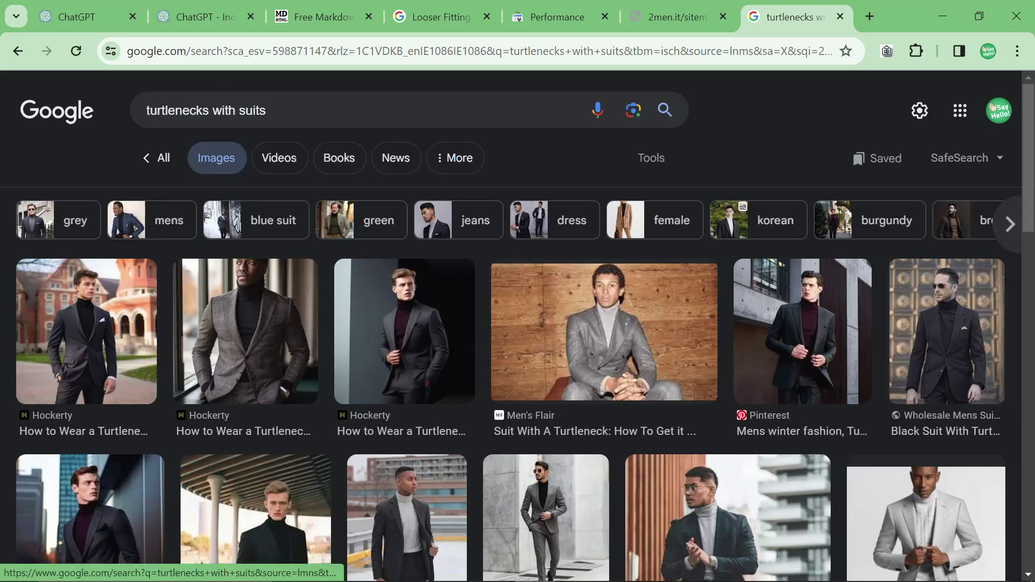
# Copy the second generated article part from the chat and append it to the end of the converter's markdown
pyautogui.click(205, 24)
pyautogui.scroll(-3, 396, 333)
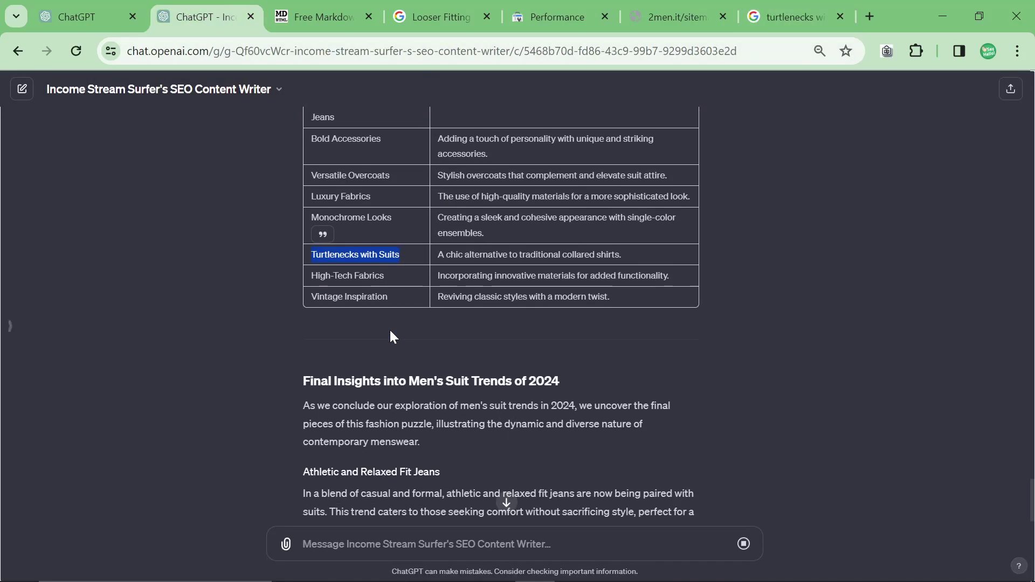
pyautogui.scroll(-1, 430, 351)
pyautogui.scroll(8, 430, 352)
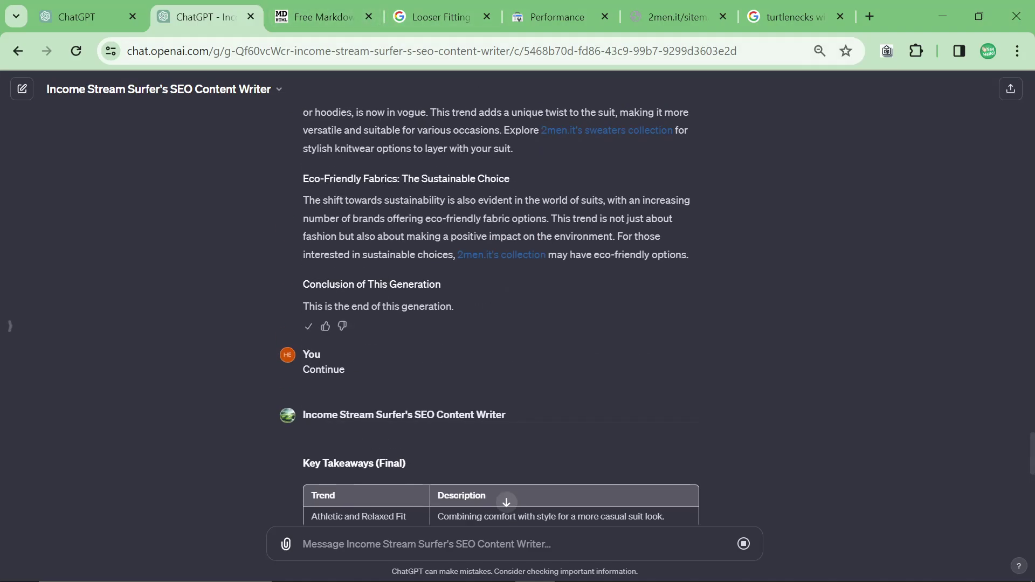
pyautogui.click(315, 15)
pyautogui.press('Return')
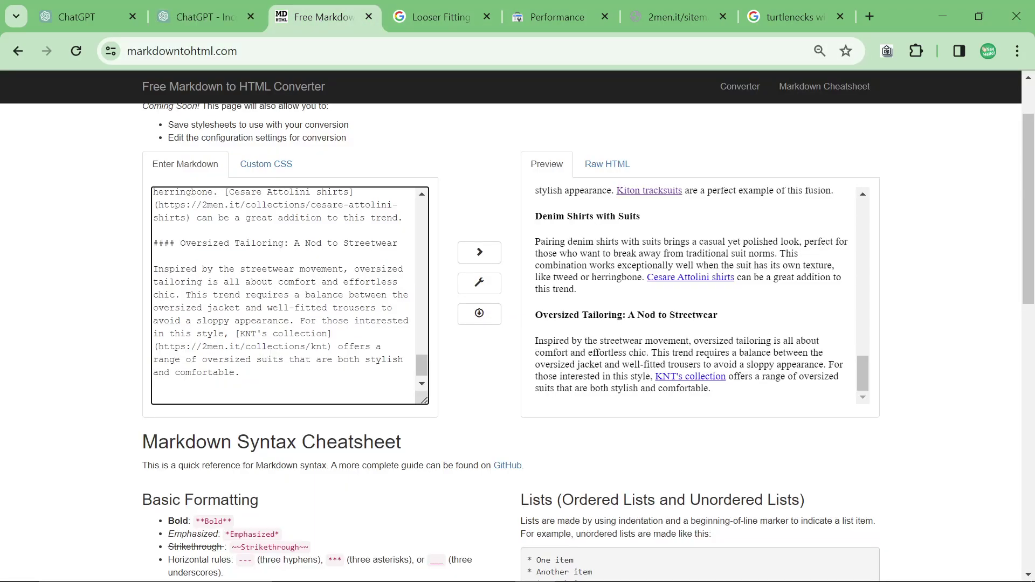
pyautogui.hotkey('ctrl', 'v')
# Delete the closing "Conclusion of This Generation" section from the added markdown and check the joined text
pyautogui.moveTo(346, 396); pyautogui.dragTo(110, 377)
pyautogui.hotkey('shift', 'Up')
pyautogui.press('BackSpace')
pyautogui.scroll(16, 290, 295)
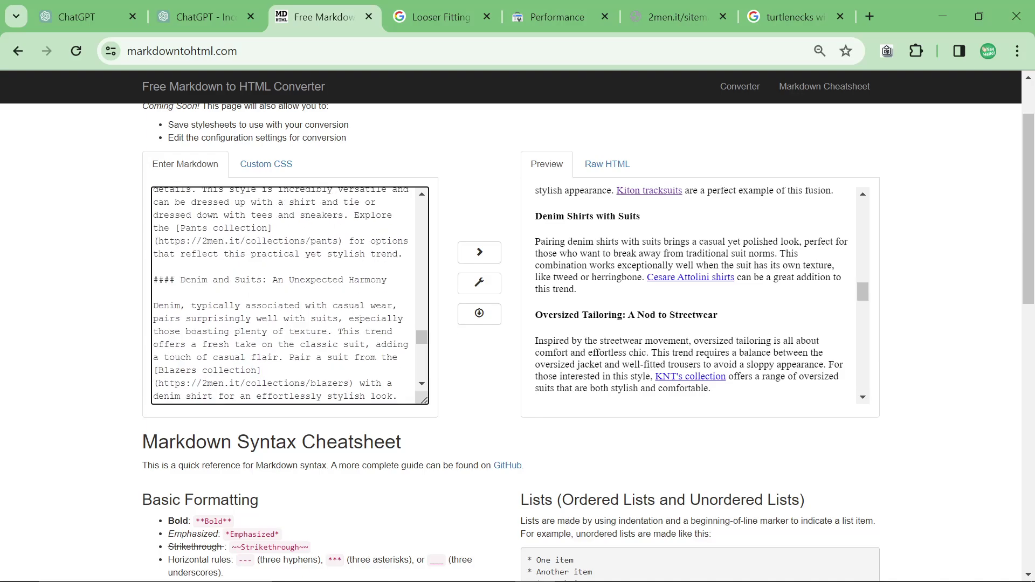
pyautogui.scroll(-2, 692, 296)
pyautogui.scroll(-10, 638, 308)
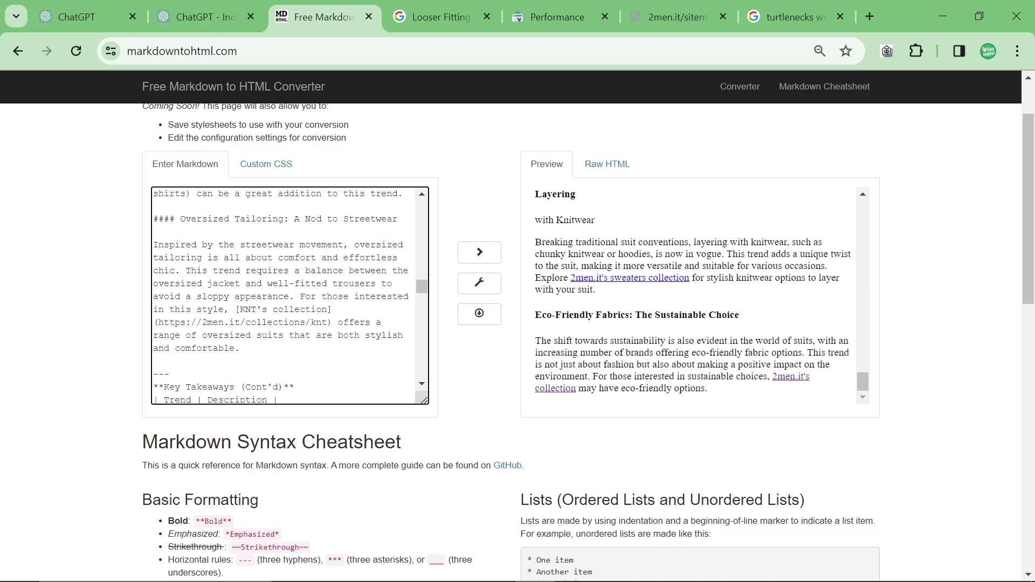
# Check the third part in the chat and locate Income Stream Surfer's SEO Content Writer in the GPT store's Writing category
pyautogui.click(202, 25)
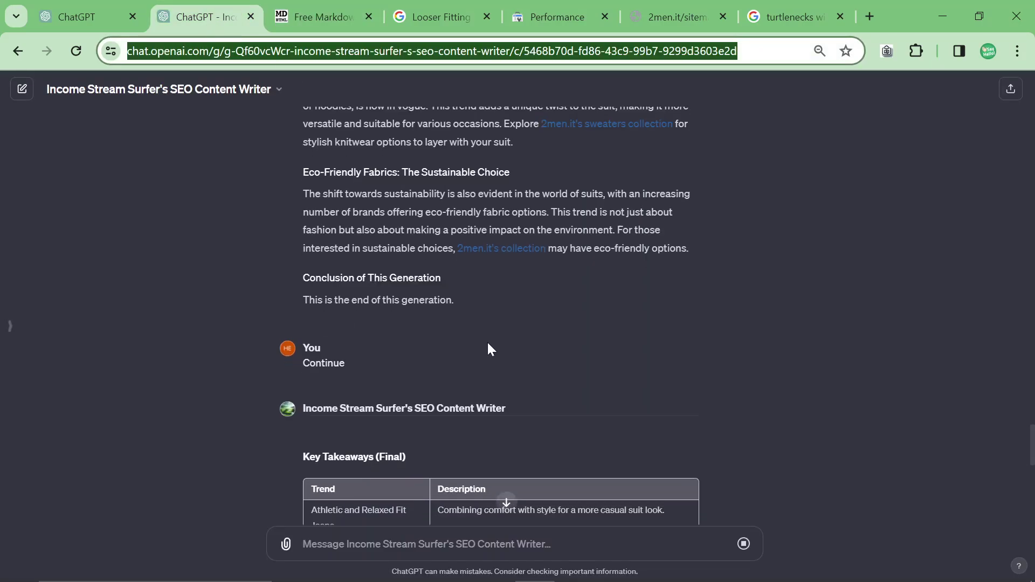
pyautogui.scroll(-10, 486, 341)
pyautogui.click(801, 343)
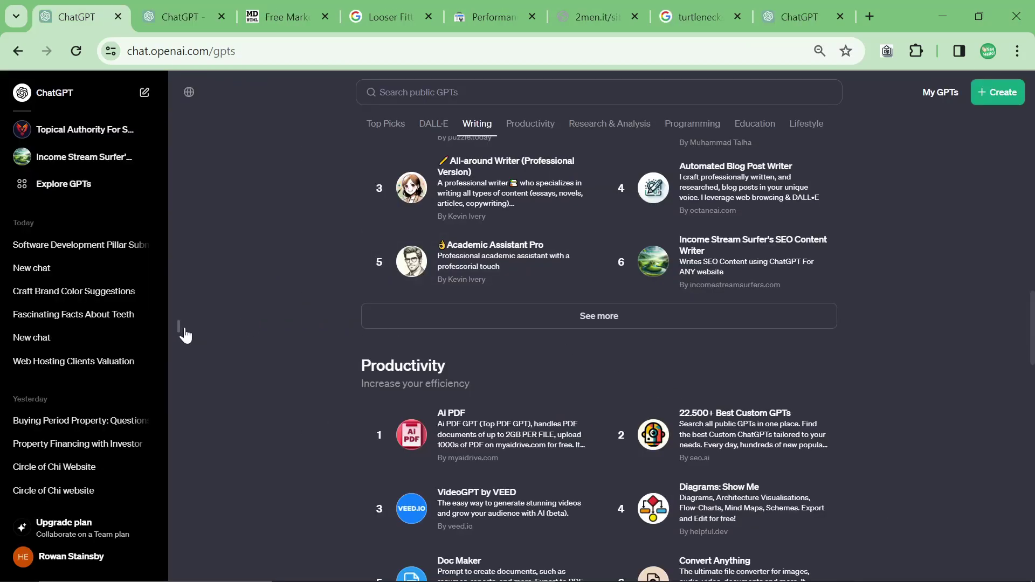
pyautogui.click(182, 330)
pyautogui.scroll(6, 618, 388)
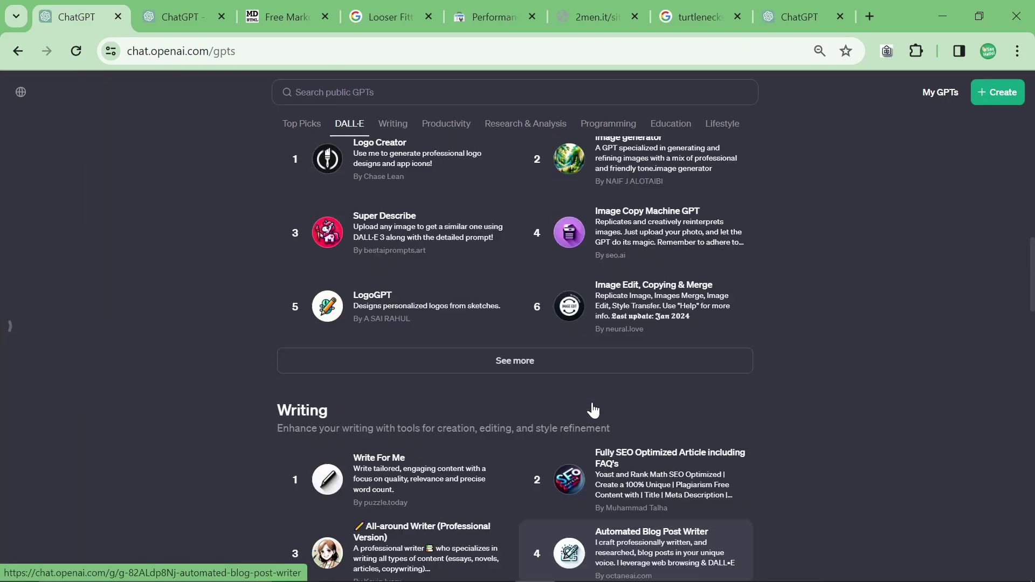
pyautogui.scroll(-3, 693, 496)
pyautogui.moveTo(811, 455); pyautogui.dragTo(566, 407)
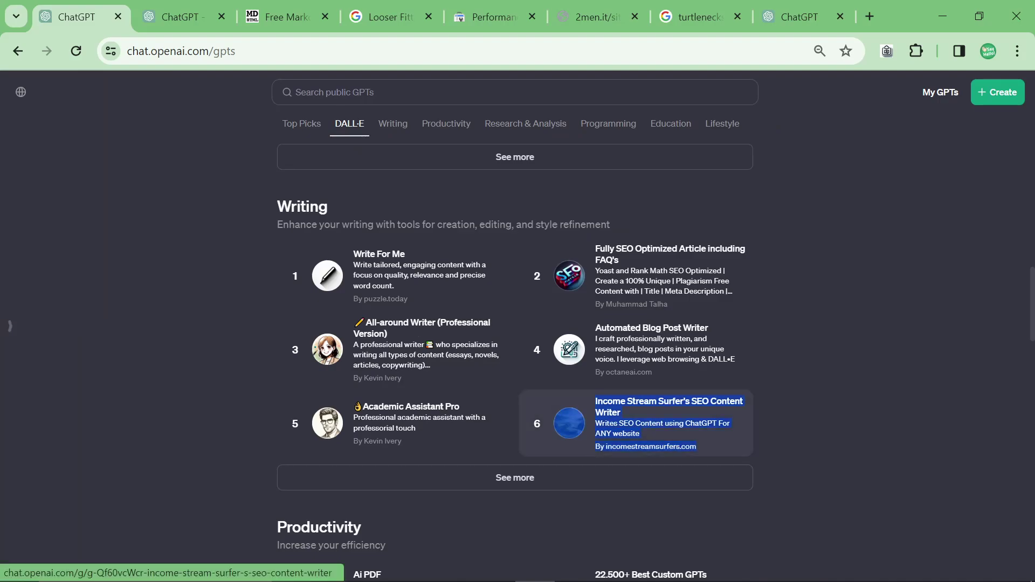
pyautogui.click(919, 434)
pyautogui.moveTo(824, 453); pyautogui.dragTo(567, 409)
pyautogui.click(869, 451)
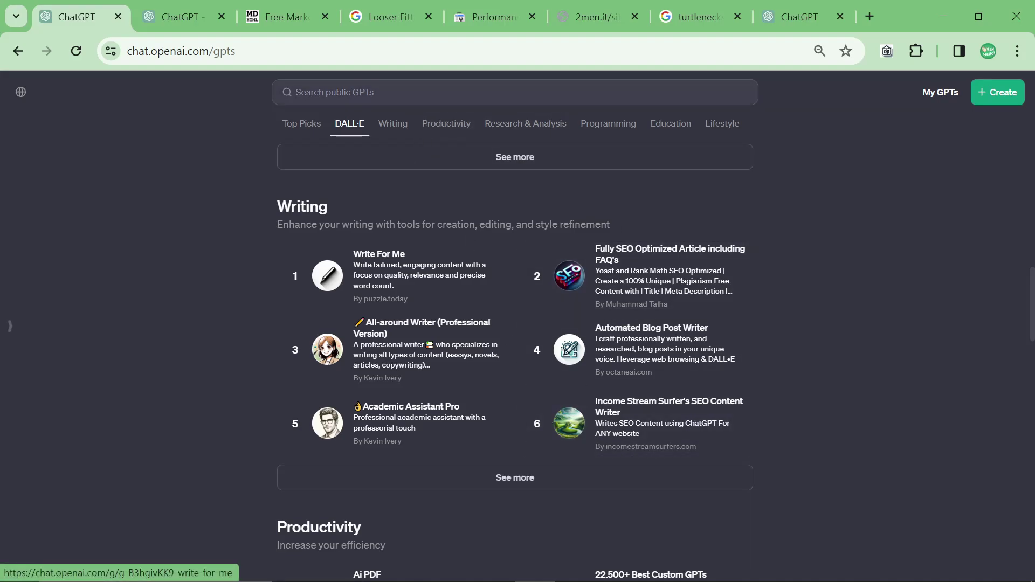
# Search the public GPTs for "income surfer surfer's seo" and look through the store listings
pyautogui.click(458, 93)
pyautogui.write("income surfer surfer's seo")
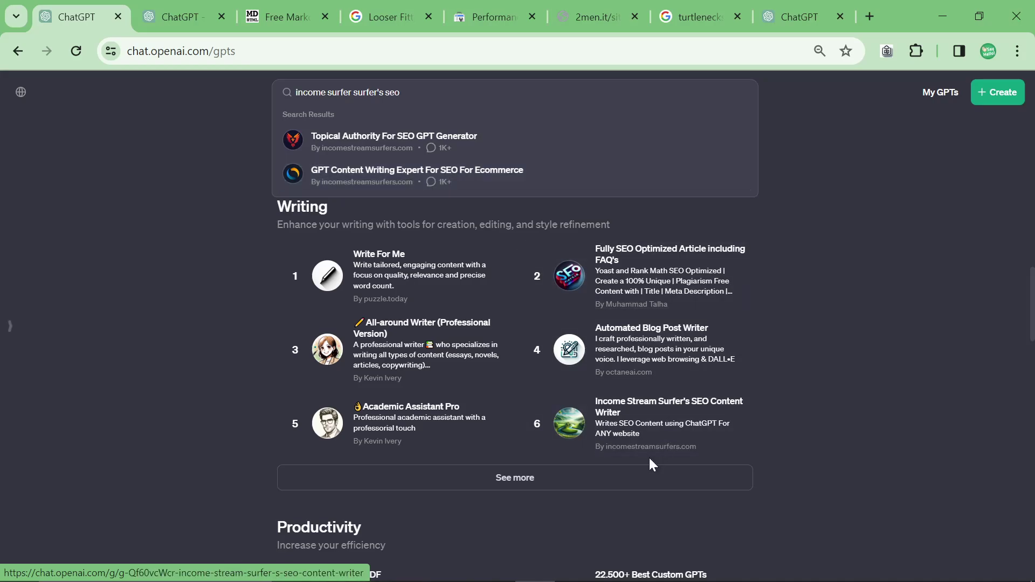
pyautogui.click(812, 341)
pyautogui.scroll(3, 616, 348)
pyautogui.scroll(3, 616, 348)
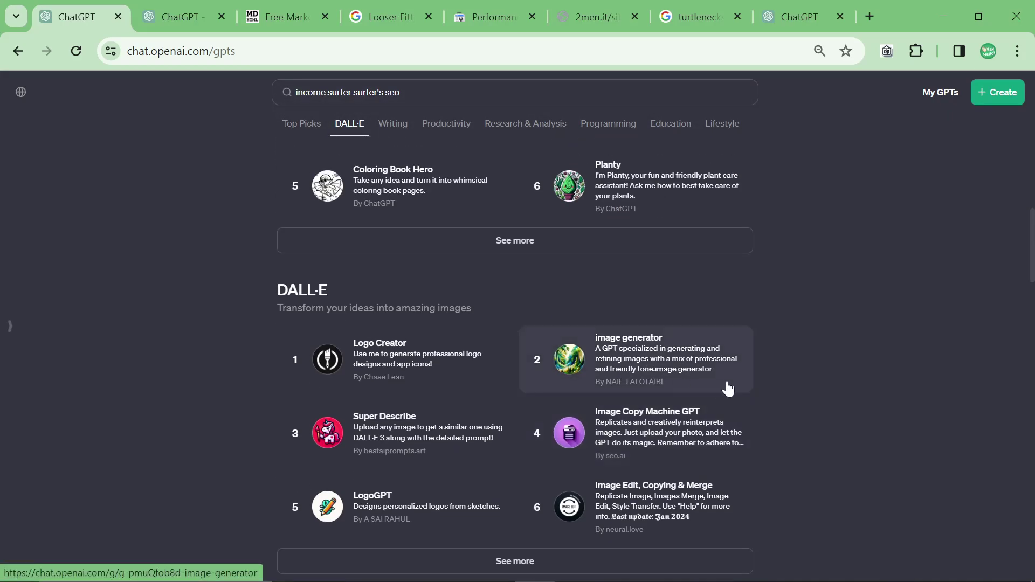
pyautogui.scroll(-3, 725, 384)
# Search the public GPTs for "seo" and for the copied title and description of the FREE SEO Blog Content Outline Creator & Generator
pyautogui.moveTo(405, 92); pyautogui.dragTo(109, 51)
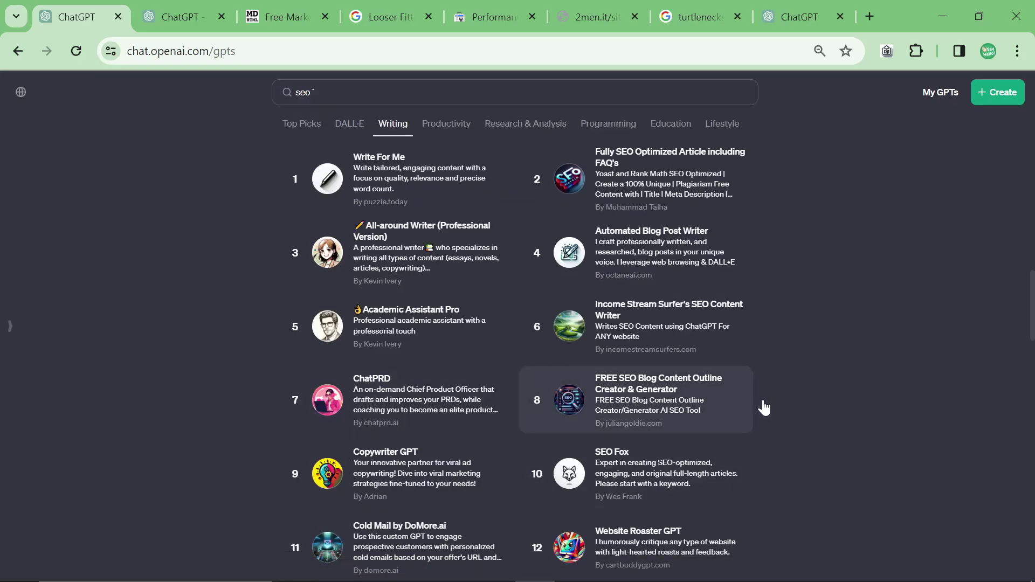
pyautogui.moveTo(768, 414); pyautogui.dragTo(570, 398)
pyautogui.hotkey('ctrl', 'c')
pyautogui.click(405, 93)
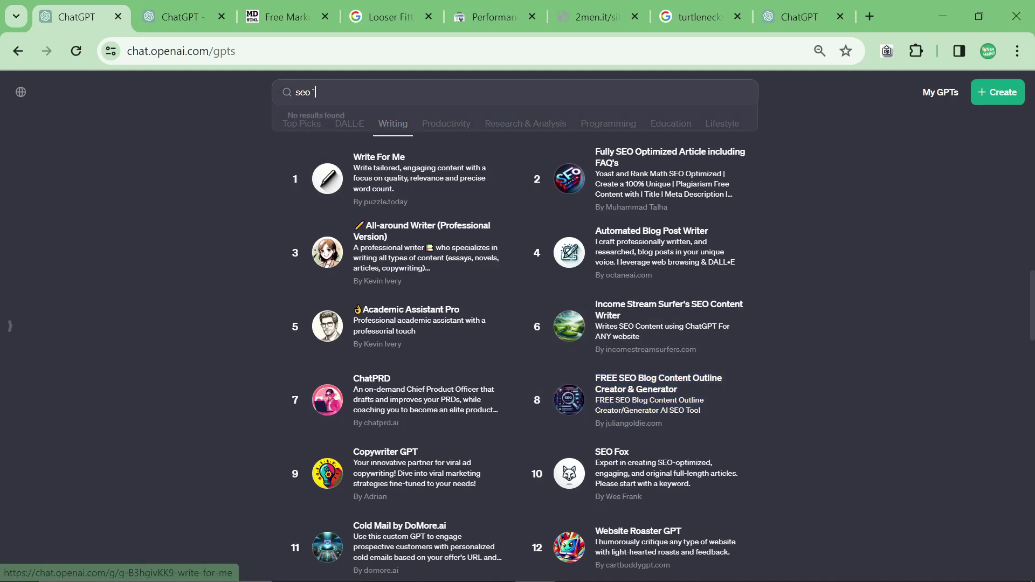
pyautogui.hotkey('ctrl', 'v')
pyautogui.moveTo(410, 93); pyautogui.dragTo(1025, 48)
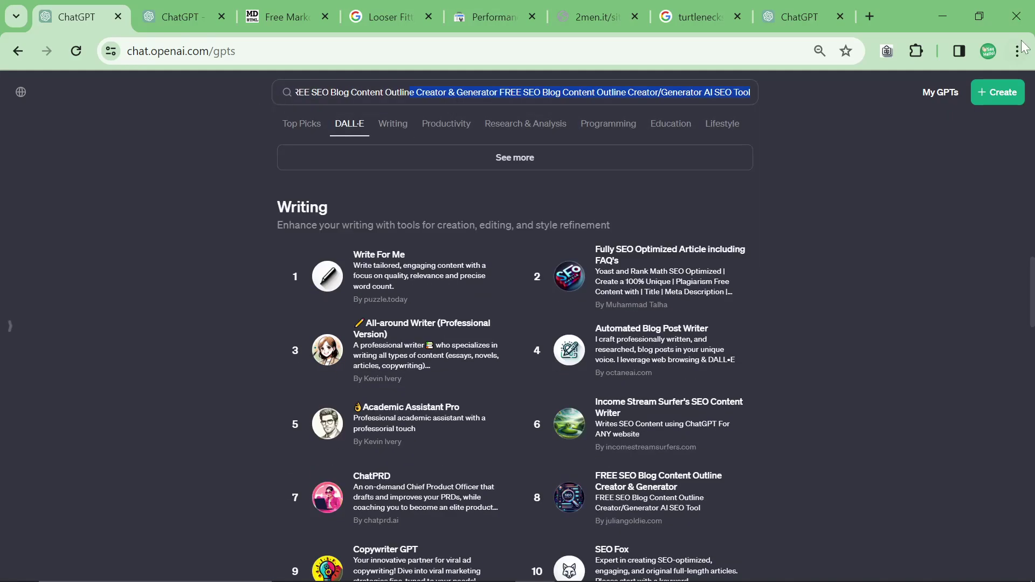
pyautogui.click(654, 200)
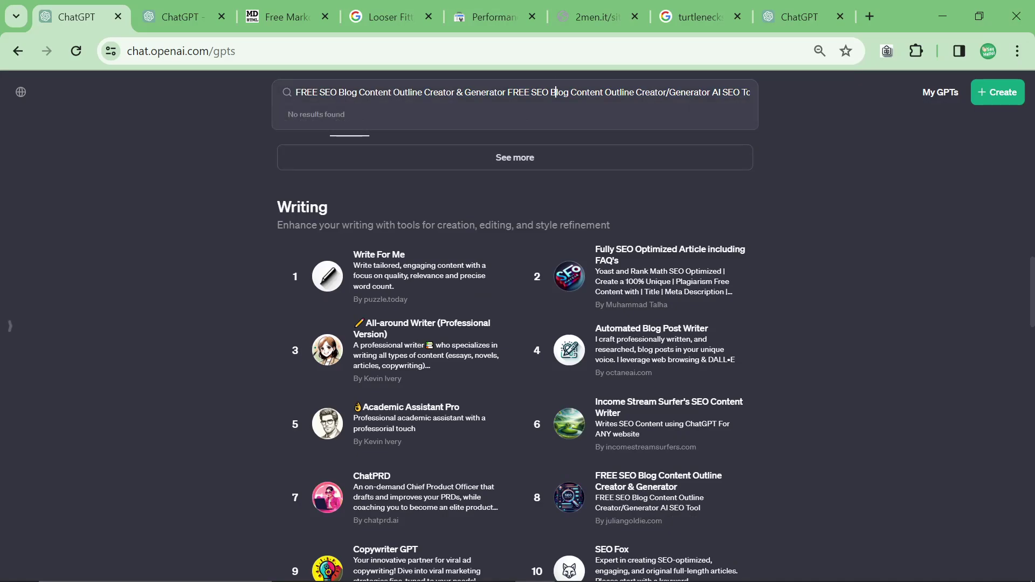
pyautogui.click(551, 92)
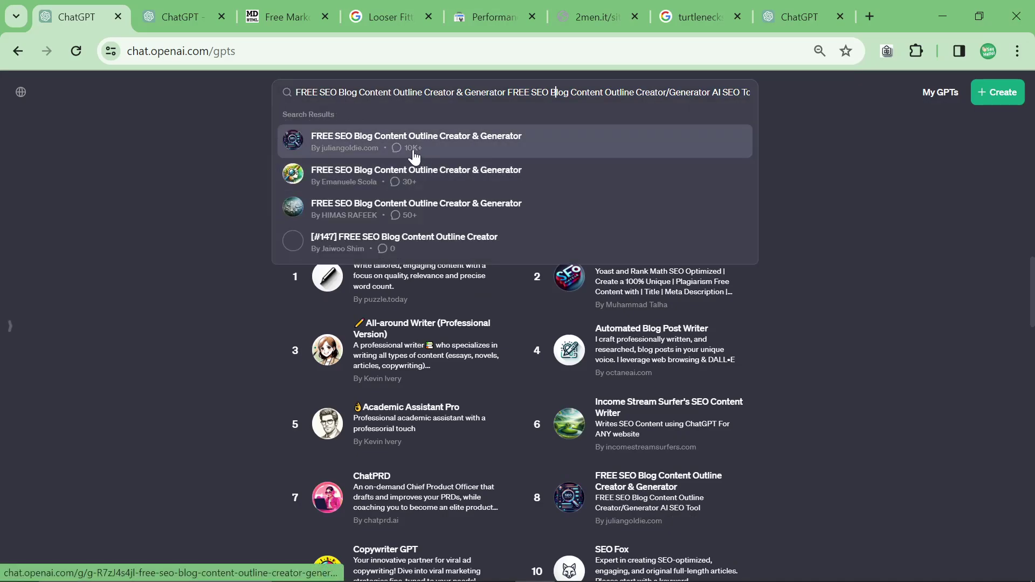
pyautogui.click(855, 250)
# Search the public GPTs for "income" and look through the matches
pyautogui.write('income `')
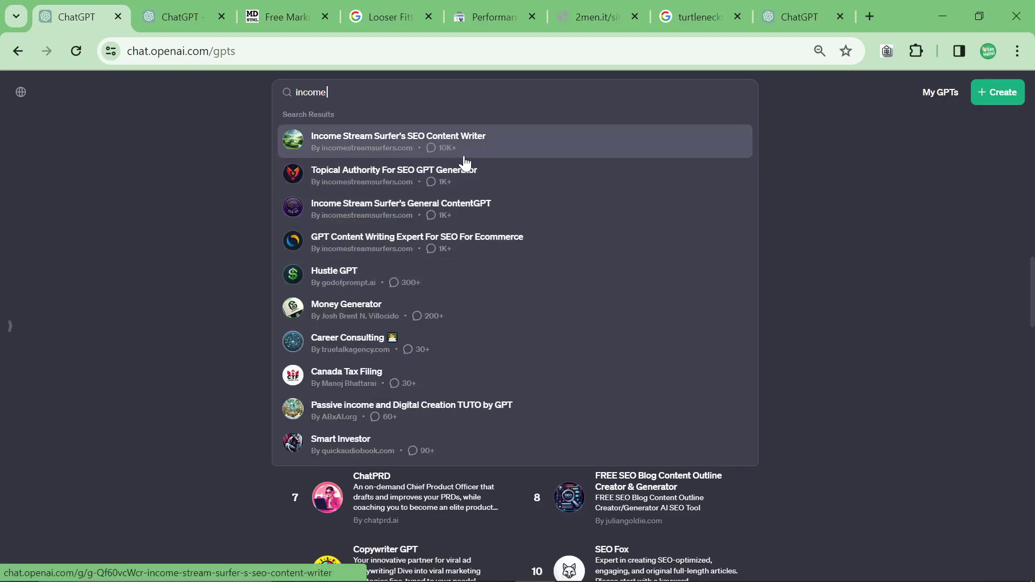
pyautogui.click(868, 253)
pyautogui.scroll(-3, 869, 254)
pyautogui.scroll(12, 523, 313)
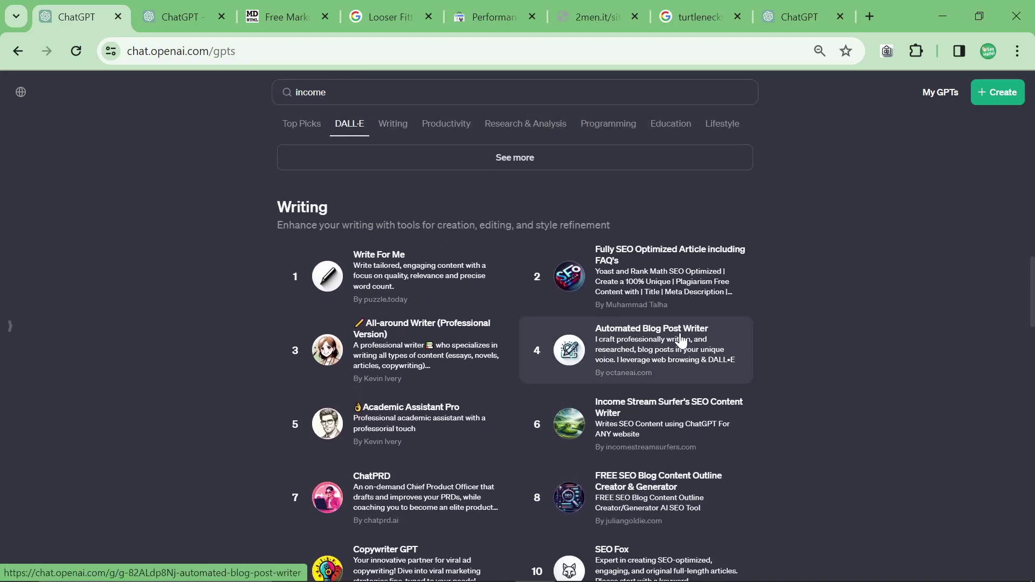
# Answer the SEO Content Writer's closing question in the article chat with "Yes visualize some interesting data in an interesting way for me"
pyautogui.hotkey('ctrl', 'Tab')
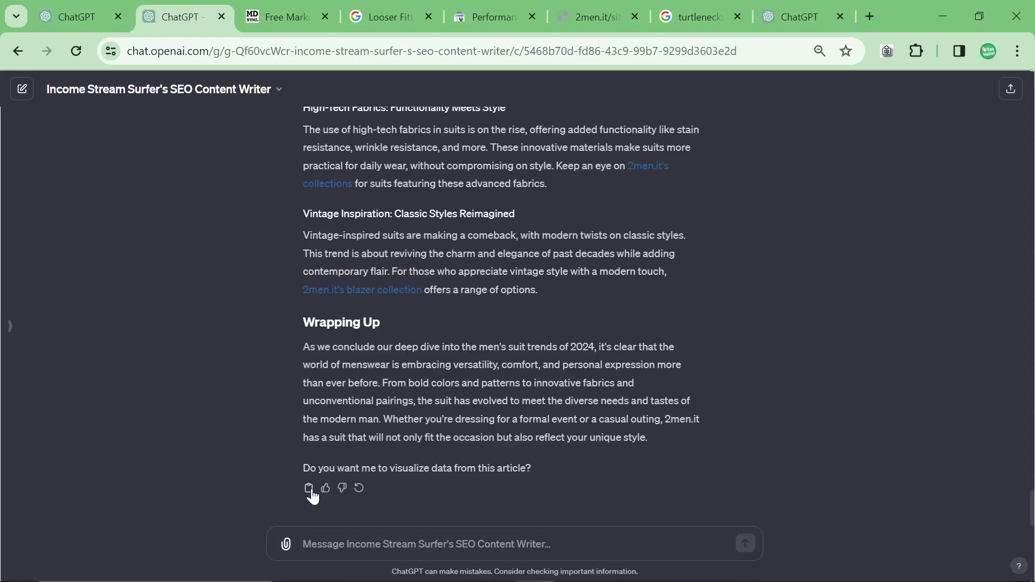
pyautogui.moveTo(302, 468); pyautogui.dragTo(535, 468)
pyautogui.click(538, 472)
pyautogui.click(303, 543)
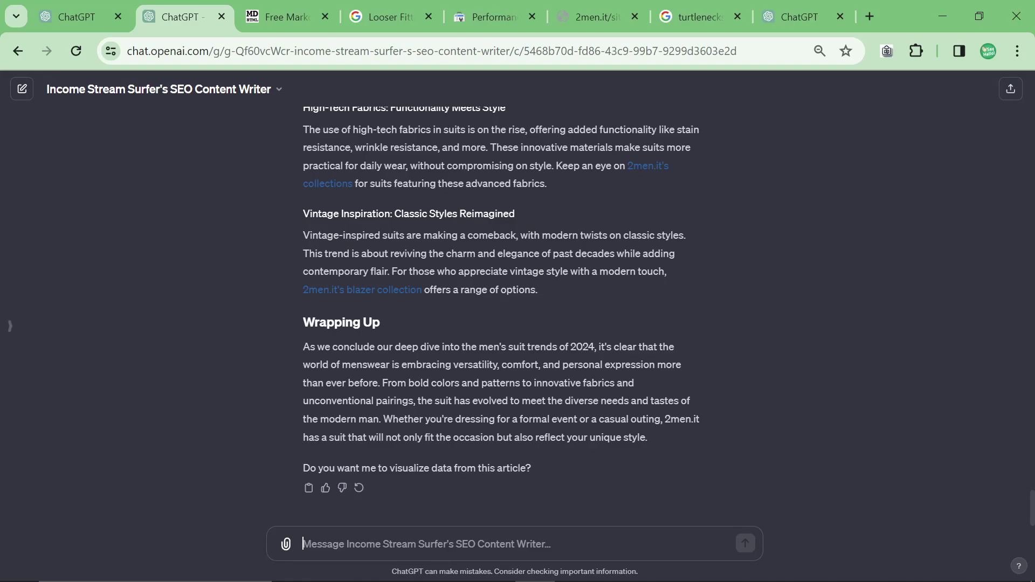
pyautogui.write('Yes visualize some interesting data in an interesting way for me')
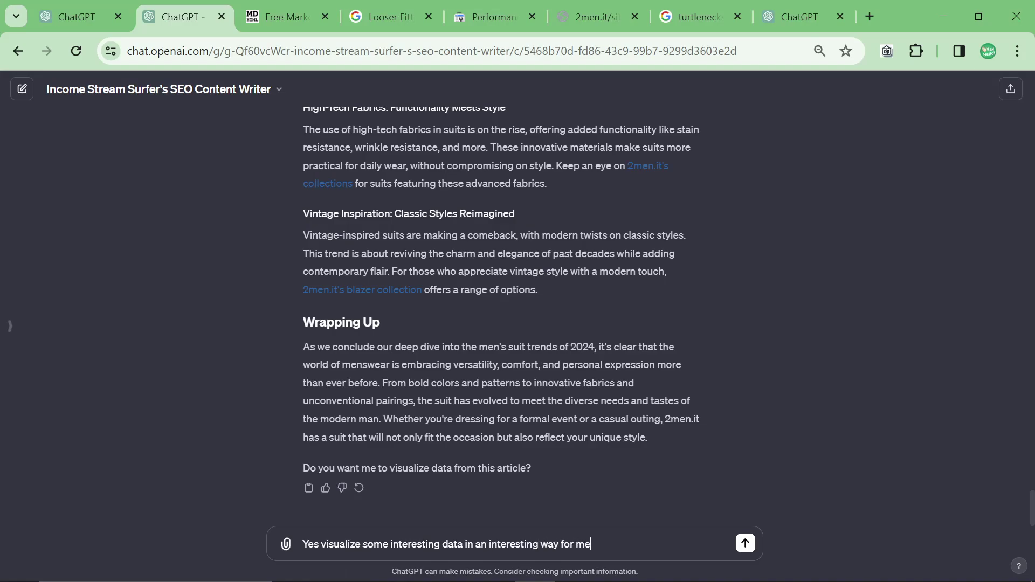
pyautogui.press('Return')
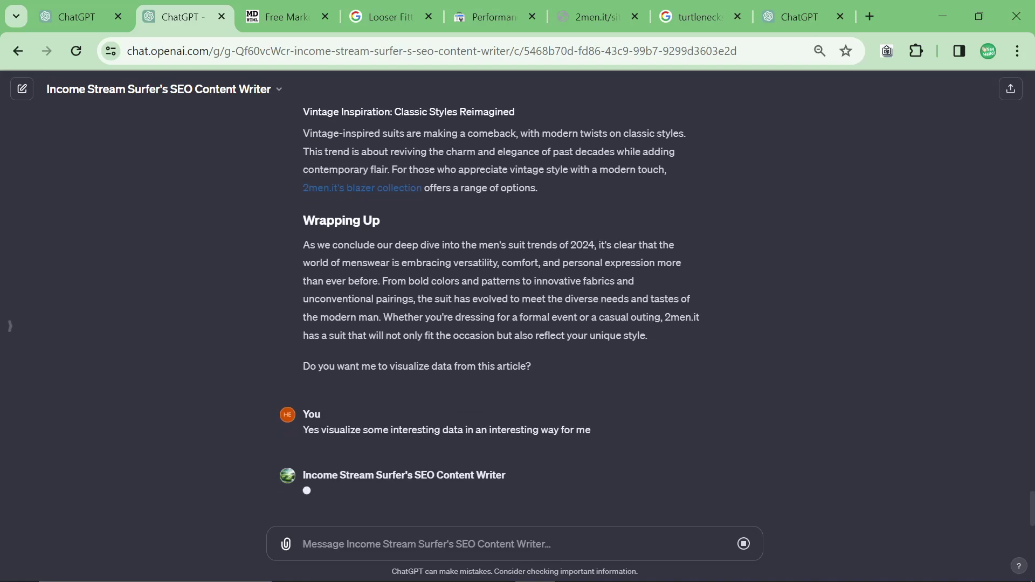
# Append the third article part to the end of the converter's markdown and delete its closing question about visualizing data
pyautogui.click(285, 17)
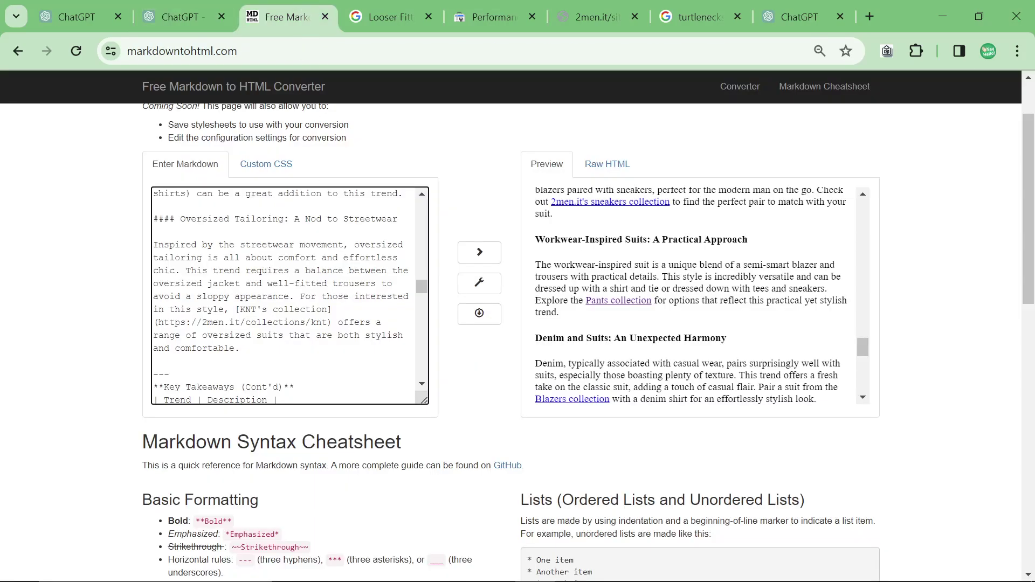
pyautogui.scroll(-10, 286, 291)
pyautogui.scroll(-5, 290, 295)
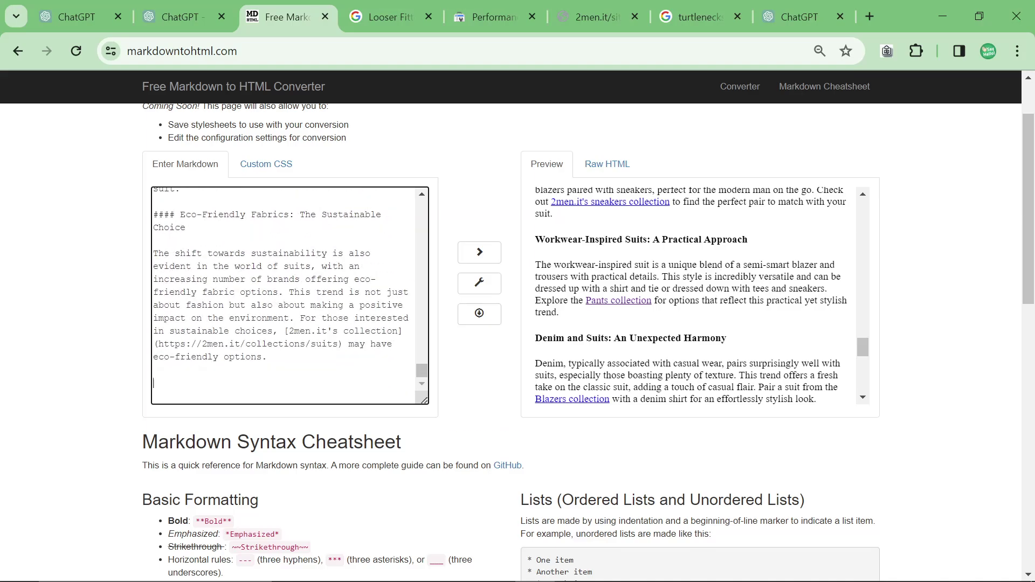
pyautogui.scroll(-5, 290, 295)
pyautogui.moveTo(199, 398); pyautogui.dragTo(123, 387)
pyautogui.press('BackSpace')
pyautogui.scroll(-20, 695, 296)
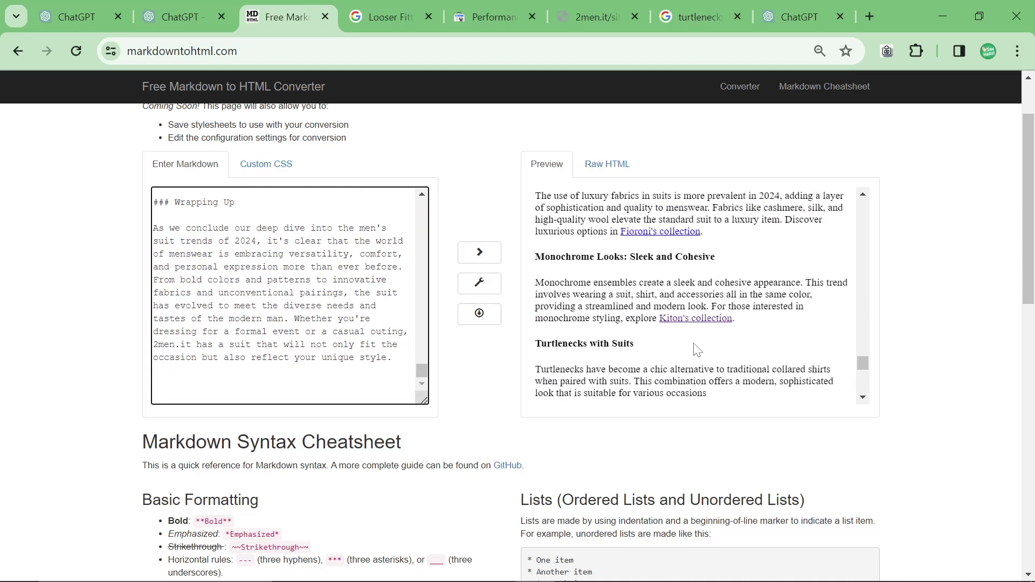
# Join the split "Turtlenecks with Suits" paragraph in the markdown into one, with a period after "occasions"
pyautogui.scroll(7, 695, 296)
pyautogui.scroll(6, 290, 296)
pyautogui.scroll(1, 290, 296)
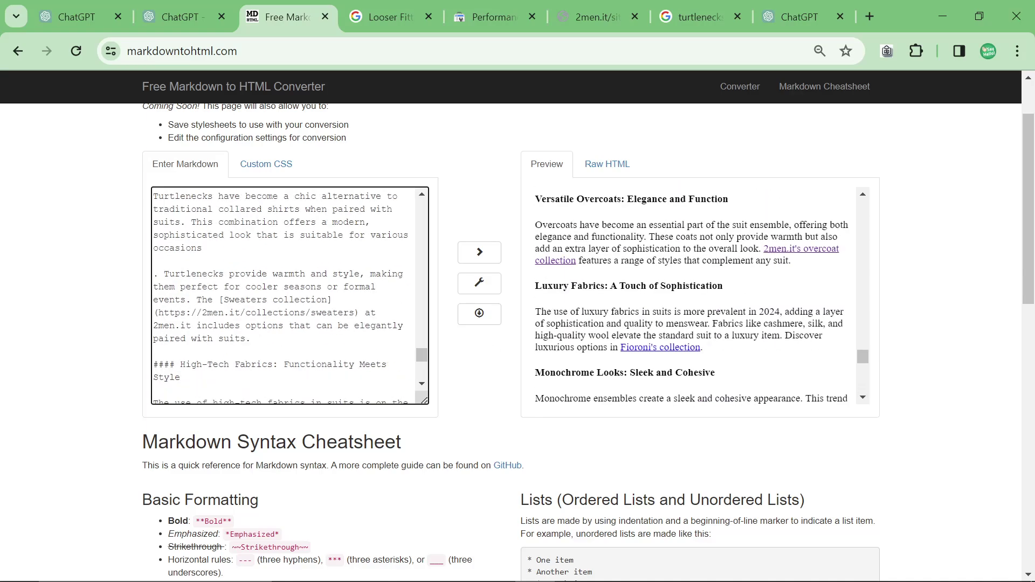
pyautogui.press('BackSpace')
pyautogui.press('BackSpace')
pyautogui.press('BackSpace')
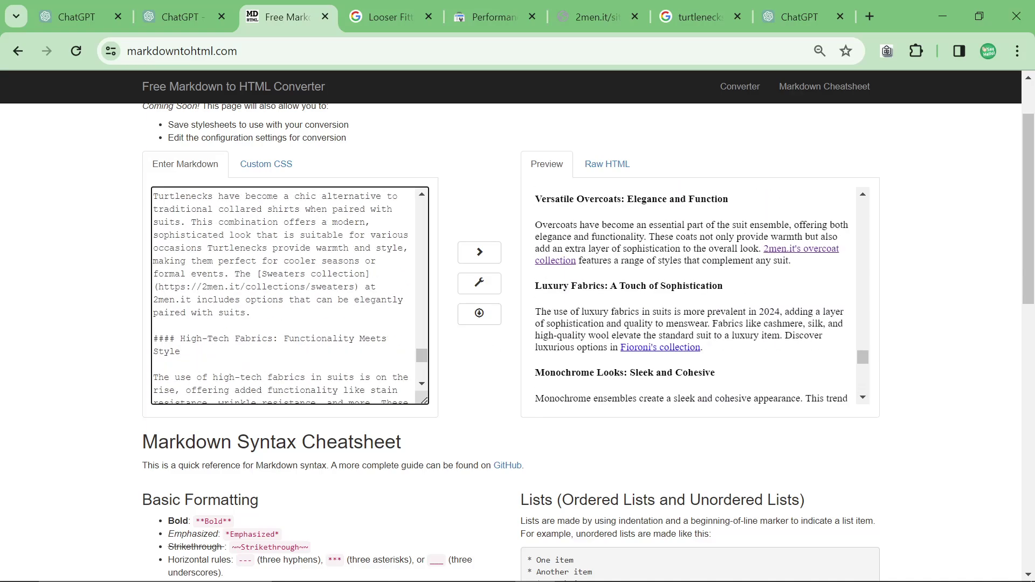
pyautogui.write('.')
# Review the markdown and its preview for the badly rendered takeaways table above "Final Insights into Men's Suit Trends of 2024"
pyautogui.scroll(3, 290, 295)
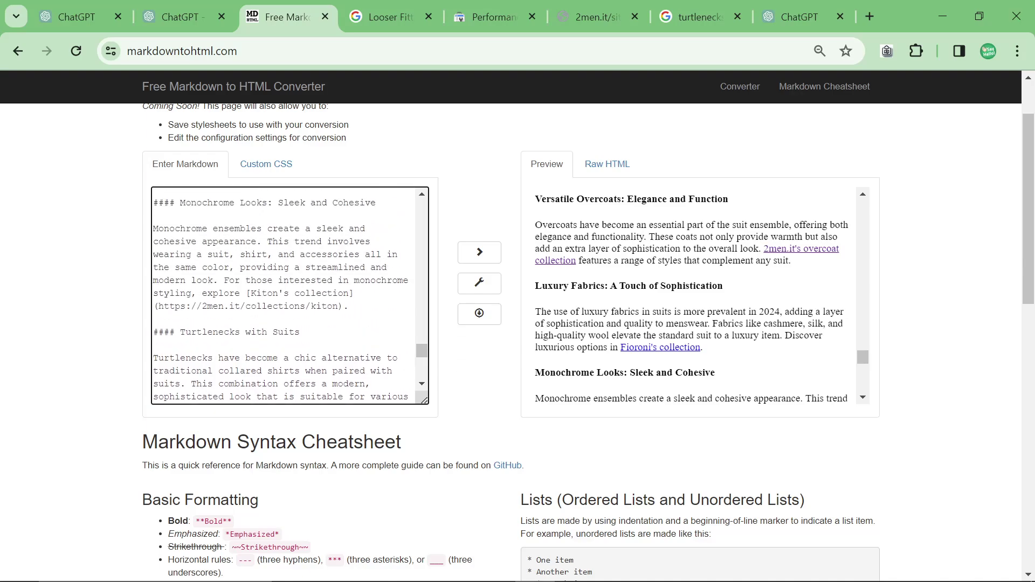
pyautogui.scroll(10, 290, 296)
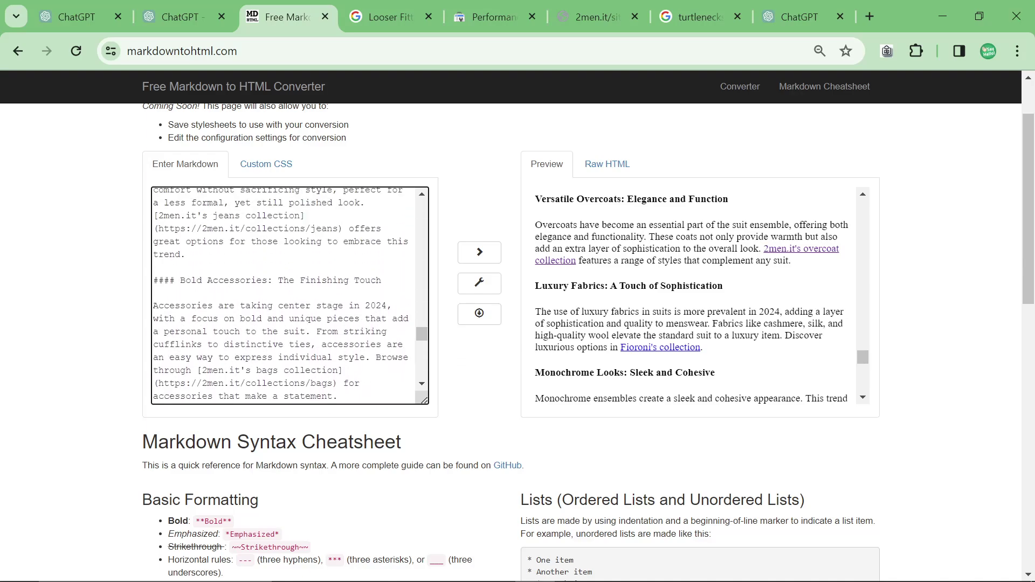
pyautogui.scroll(10, 290, 295)
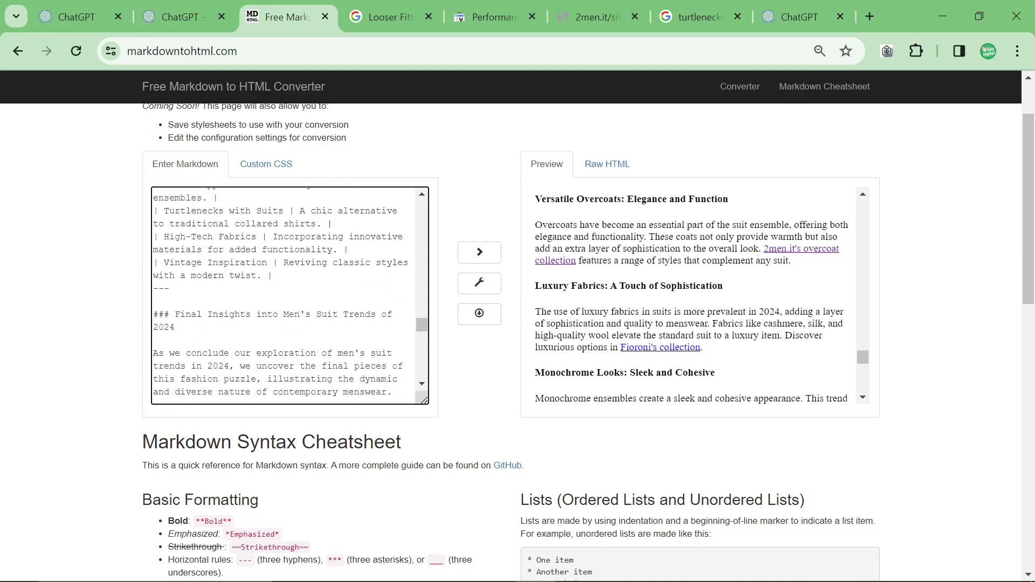
pyautogui.scroll(10, 290, 295)
pyautogui.scroll(-1, 695, 296)
pyautogui.scroll(-4, 614, 298)
pyautogui.scroll(6, 615, 298)
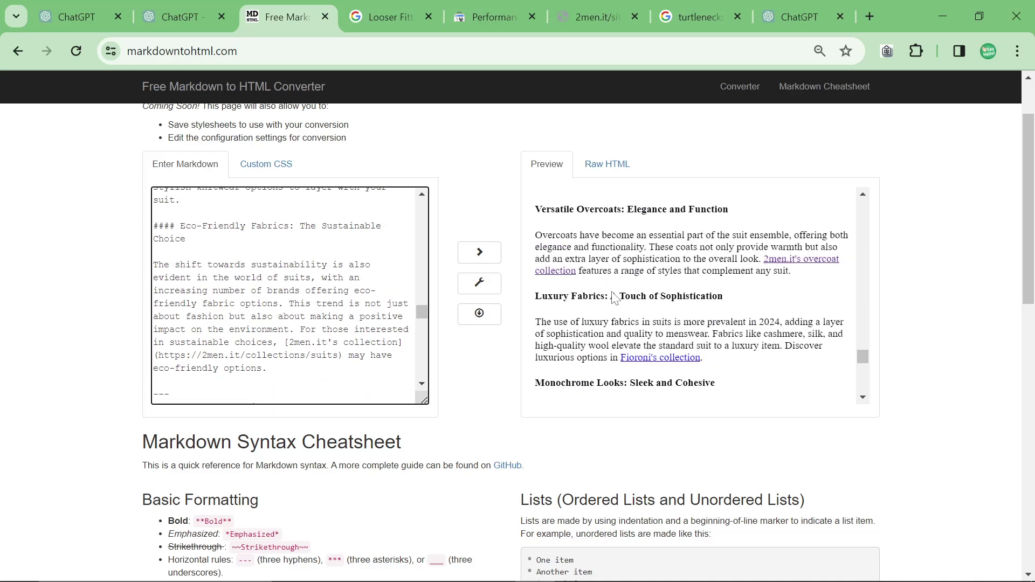
pyautogui.scroll(5, 614, 298)
pyautogui.scroll(1, 289, 295)
pyautogui.scroll(3, 290, 296)
pyautogui.scroll(-1, 290, 296)
pyautogui.scroll(-1, 448, 301)
pyautogui.scroll(-1, 290, 269)
pyautogui.scroll(1, 290, 270)
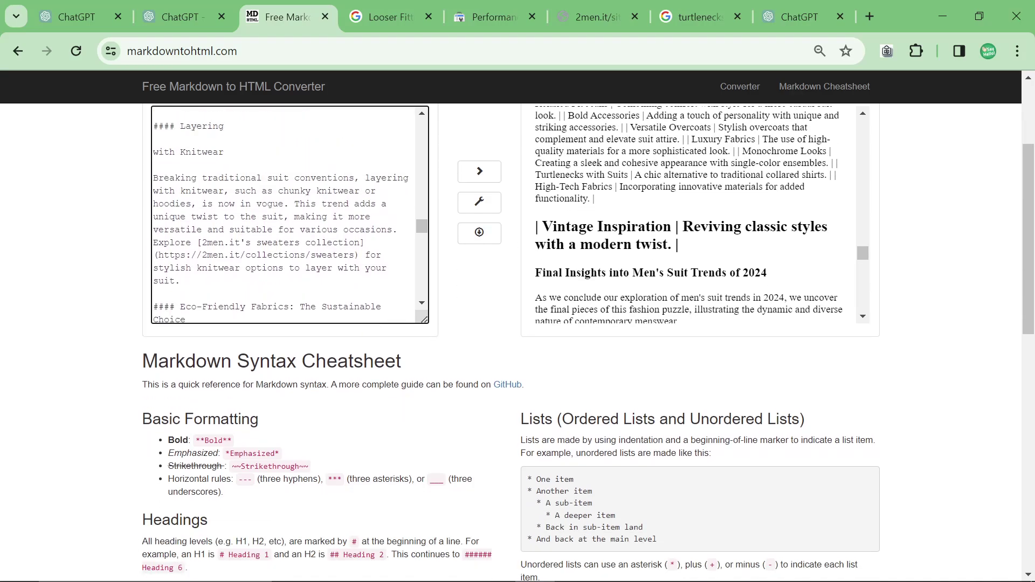
# Find "vintage" on the page, insert a blank line between "Key Takeaways (Final)" and its table in the markdown, and check the preview
pyautogui.hotkey('ctrl', 'f')
pyautogui.write('vintage')
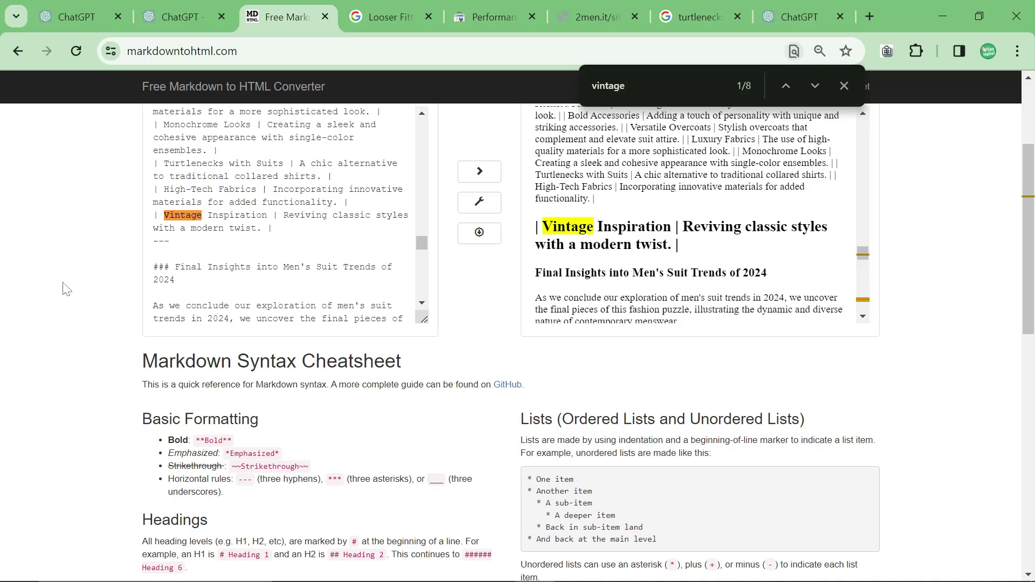
pyautogui.scroll(2, 67, 289)
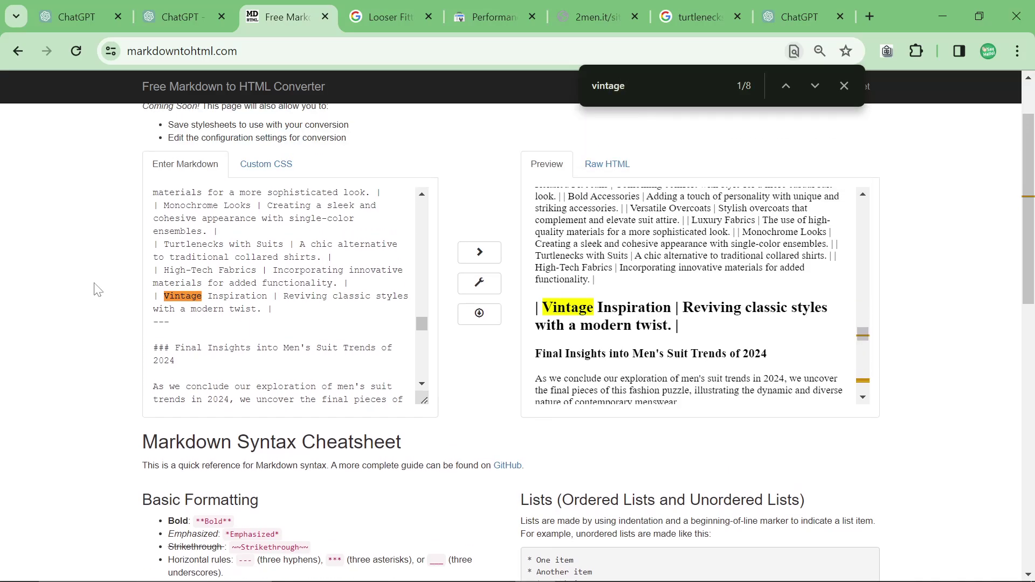
pyautogui.click(284, 279)
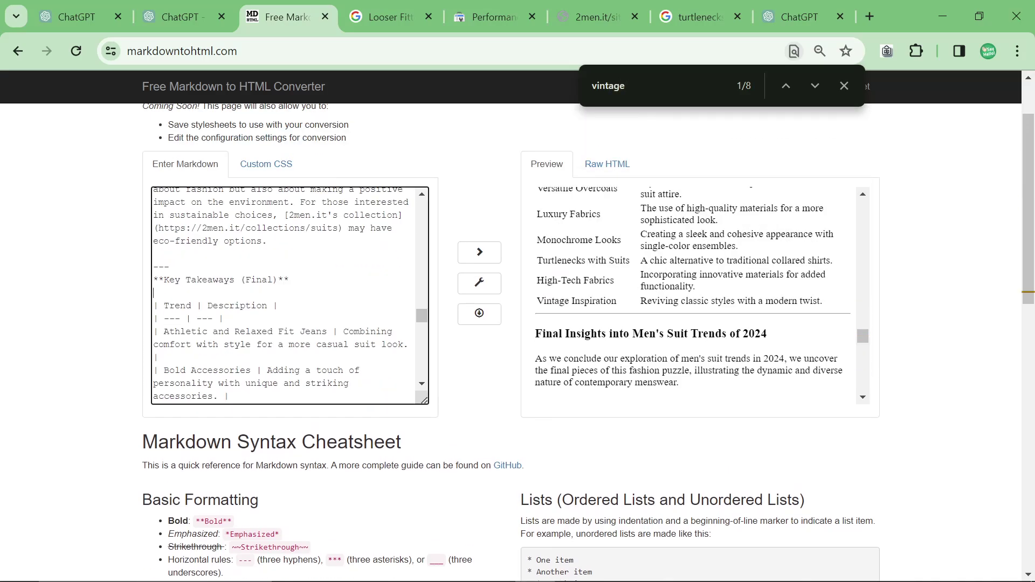
pyautogui.press('BackSpace')
pyautogui.press('Return')
pyautogui.scroll(-1, 671, 345)
pyautogui.scroll(-10, 672, 344)
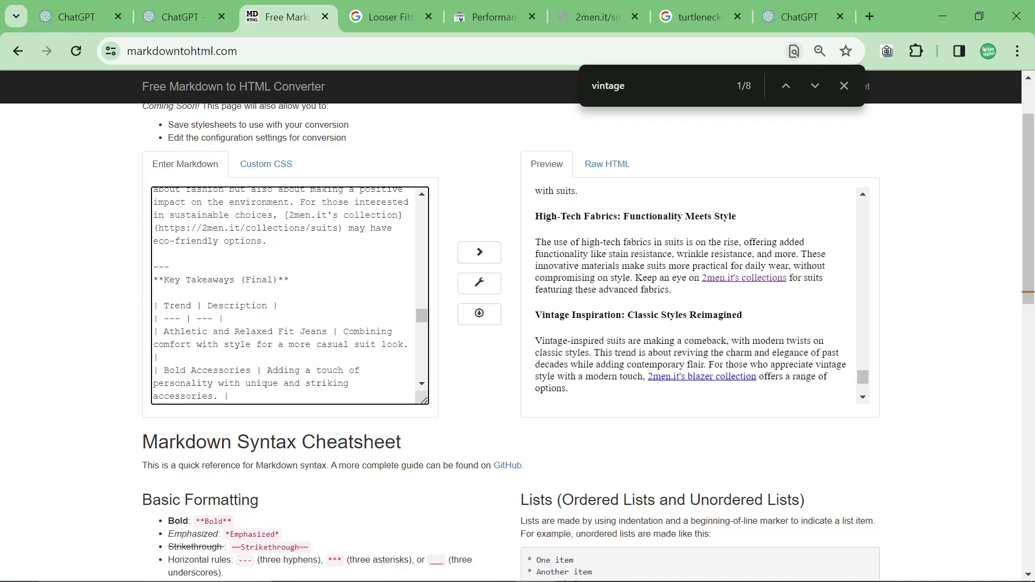
pyautogui.scroll(-2, 671, 345)
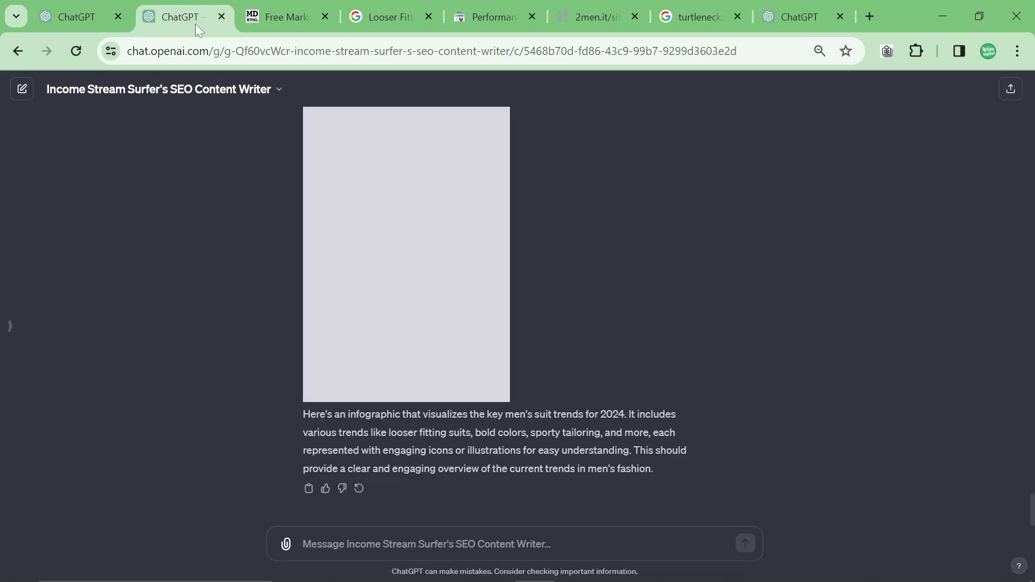
# View the generated suit trends infographic at full size in the chat, close it and look back over the article's ending
pyautogui.click(180, 16)
pyautogui.scroll(3, 493, 342)
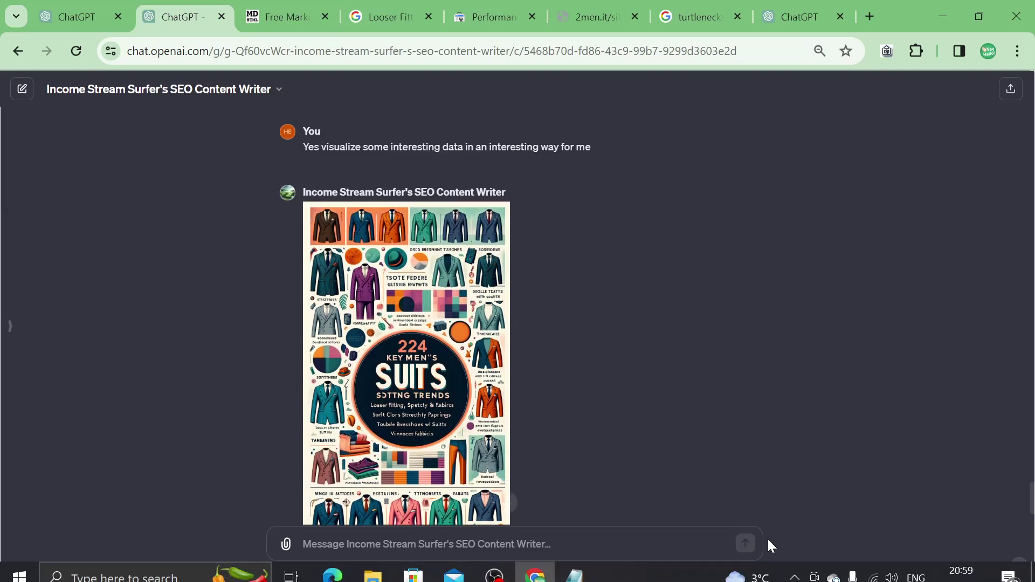
pyautogui.click(475, 366)
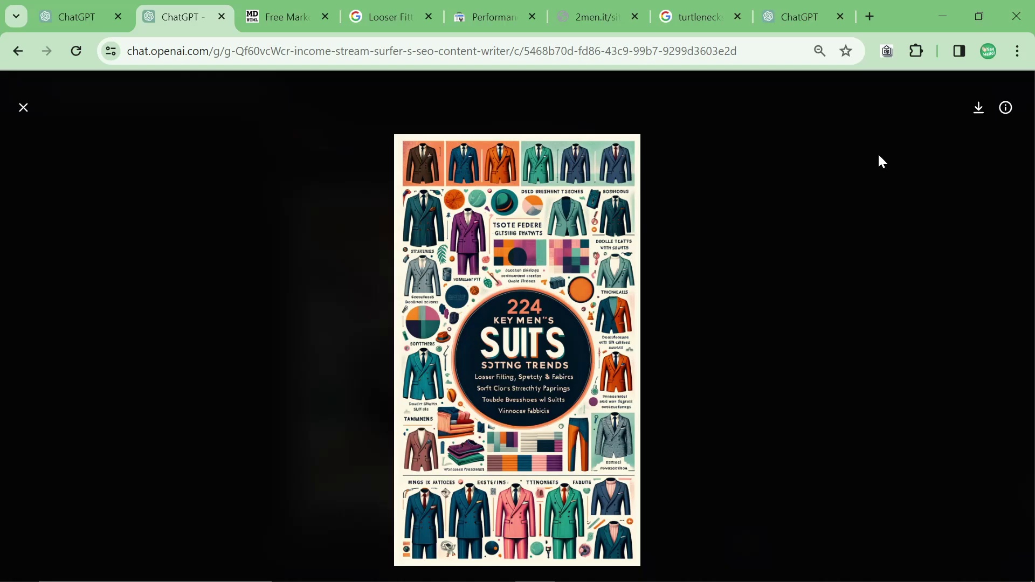
pyautogui.click(23, 110)
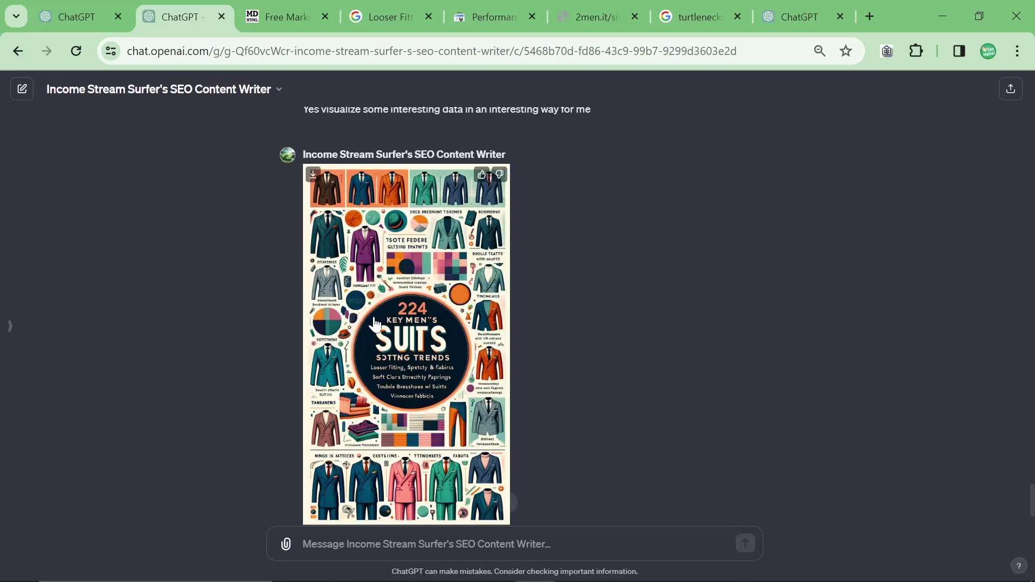
pyautogui.scroll(-2, 408, 389)
pyautogui.scroll(10, 630, 346)
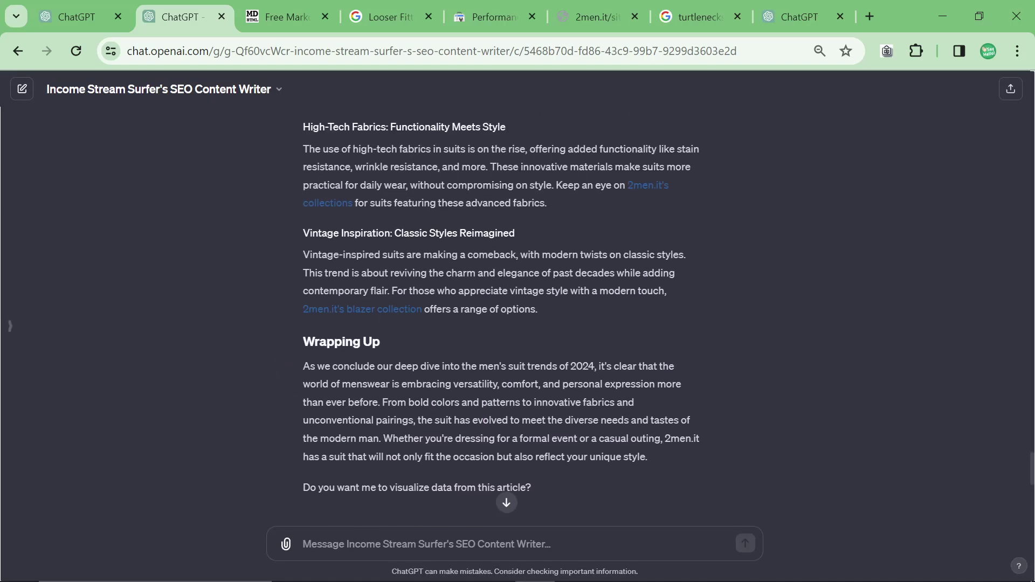
# In the Markdown to HTML converter, insert a blank line between "Key Takeaways (Cont'd)" and its table, and check the preview
pyautogui.click(299, 12)
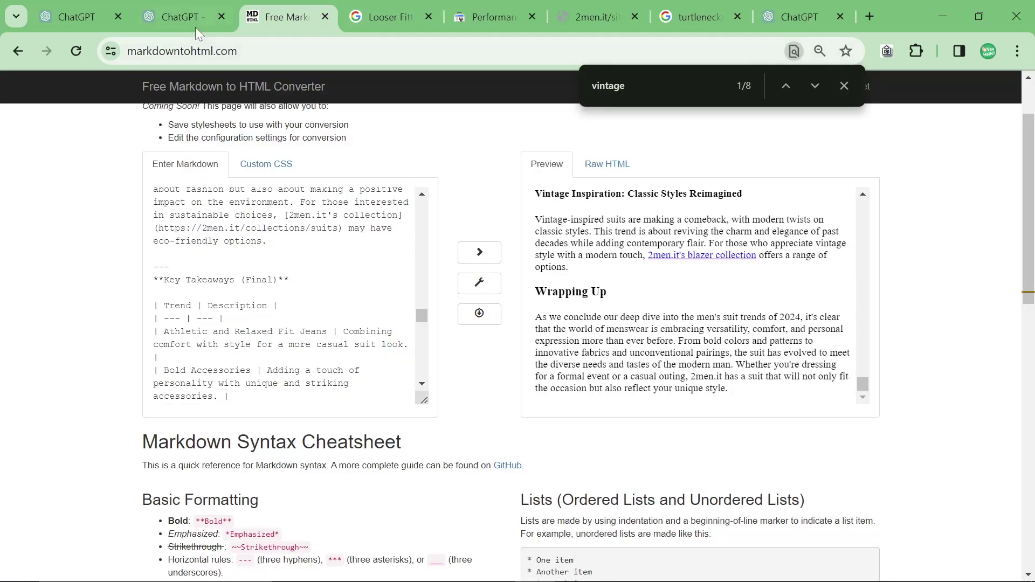
pyautogui.scroll(12, 695, 293)
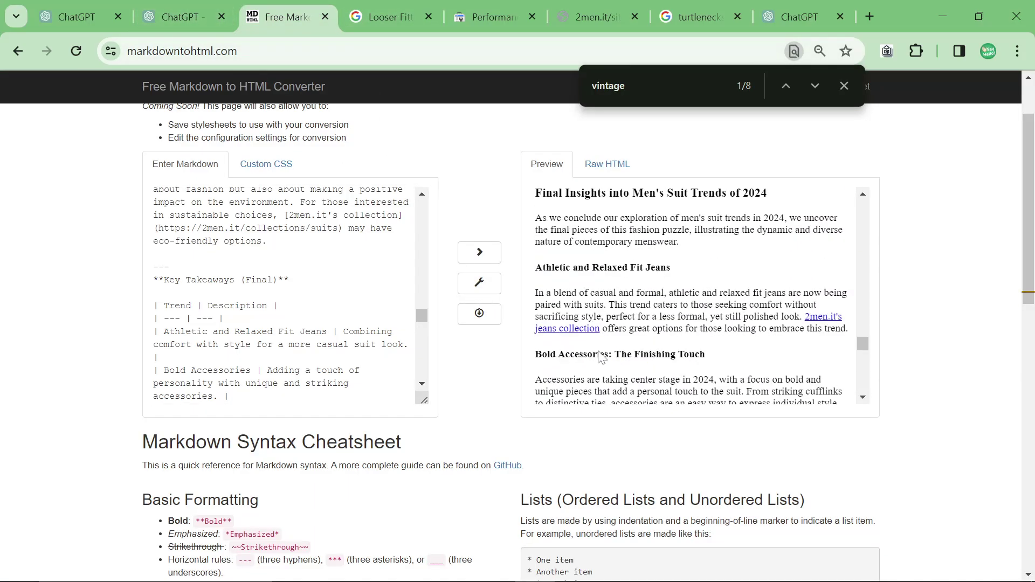
pyautogui.hotkey('ctrl', 'a')
pyautogui.scroll(10, 843, 386)
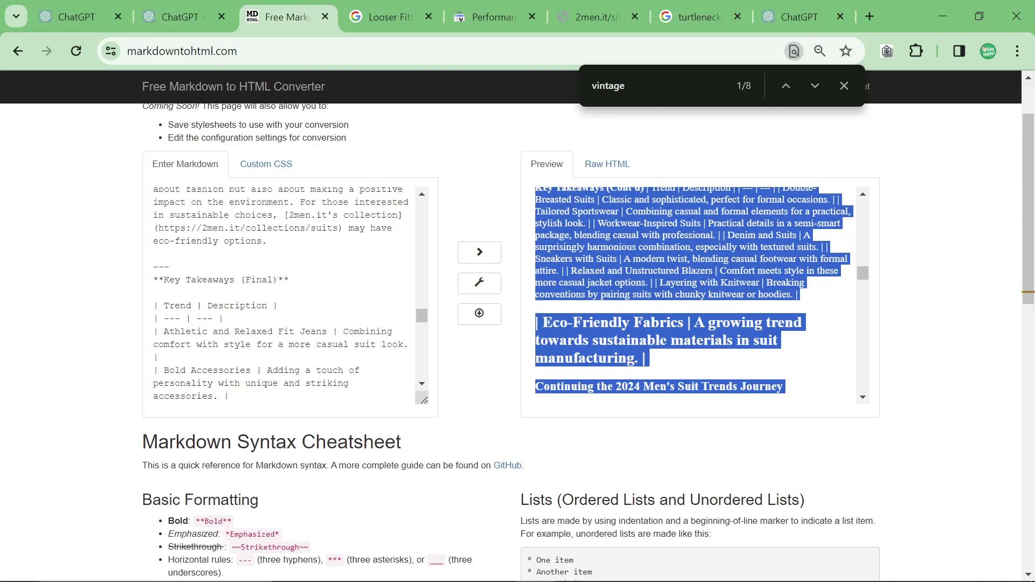
pyautogui.click(345, 317)
pyautogui.scroll(4, 344, 317)
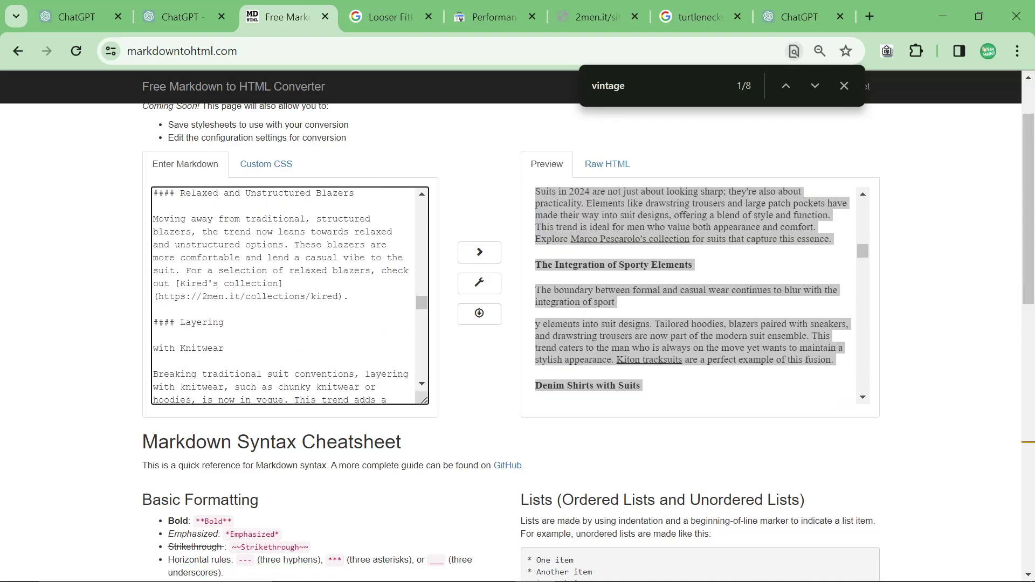
pyautogui.scroll(8, 345, 317)
pyautogui.scroll(-2, 345, 317)
pyautogui.scroll(7, 344, 317)
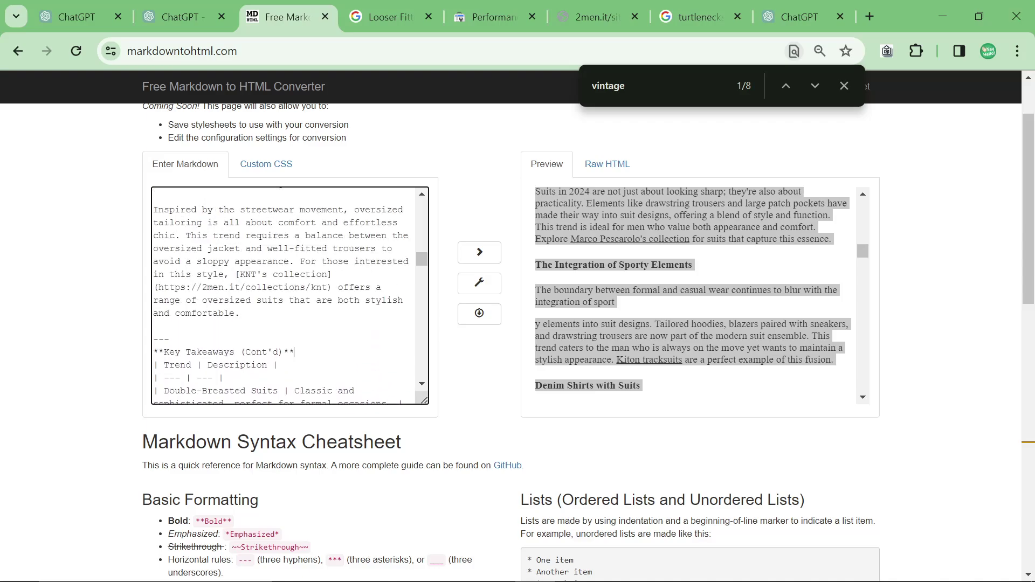
pyautogui.press('Return')
pyautogui.scroll(8, 748, 275)
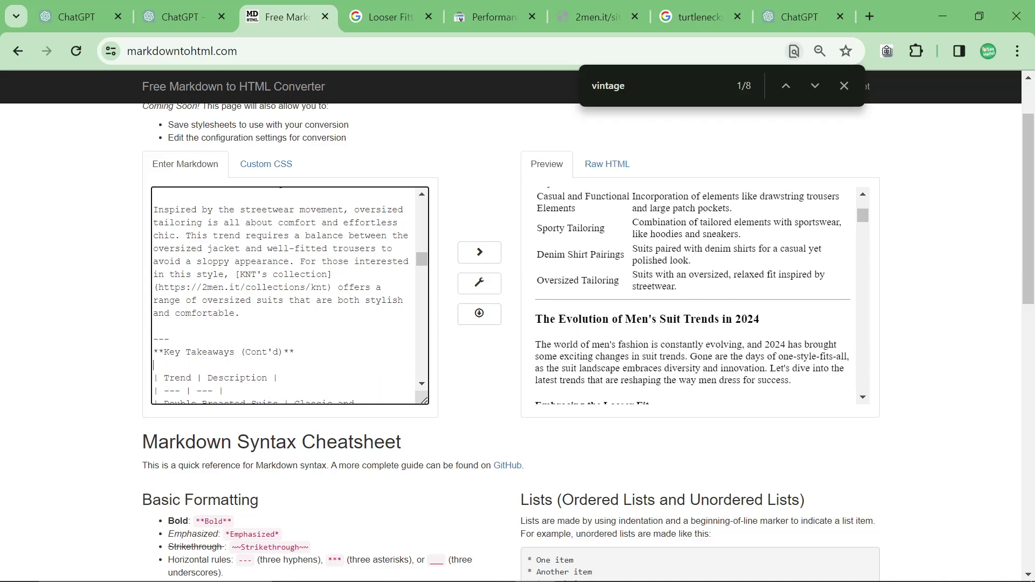
# Copy the entire rendered preview into a new Google Docs document, placing its browser tab just after the two ChatGPT tabs
pyautogui.click(724, 291)
pyautogui.hotkey('ctrl', 'a')
pyautogui.click(867, 19)
pyautogui.write('docs.new')
pyautogui.press('Return')
pyautogui.moveTo(811, 27); pyautogui.dragTo(279, 20)
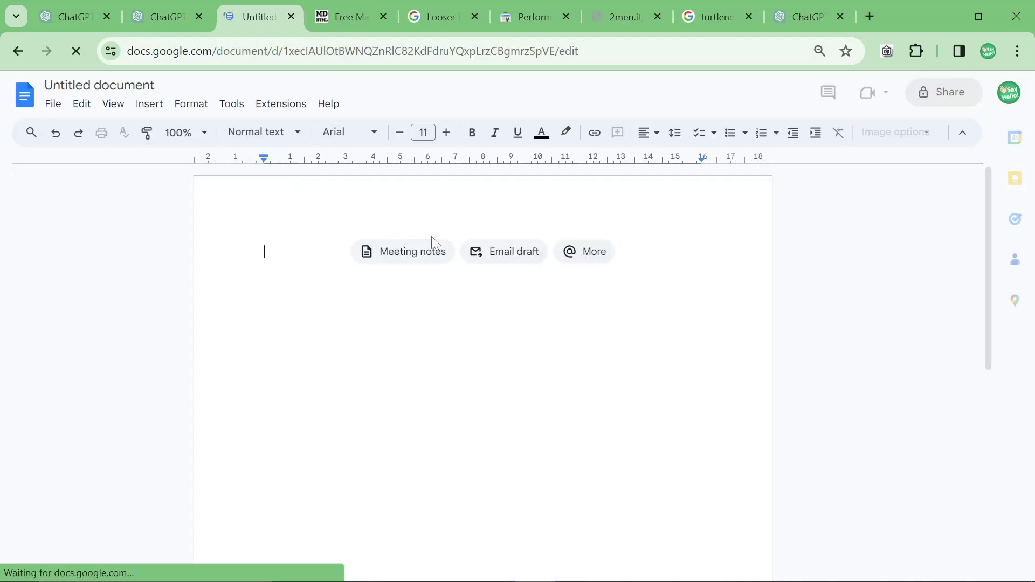
pyautogui.hotkey('ctrl', 'v')
# Check the word count of the pasted article and close the result
pyautogui.scroll(15, 433, 241)
pyautogui.click(232, 104)
pyautogui.click(268, 151)
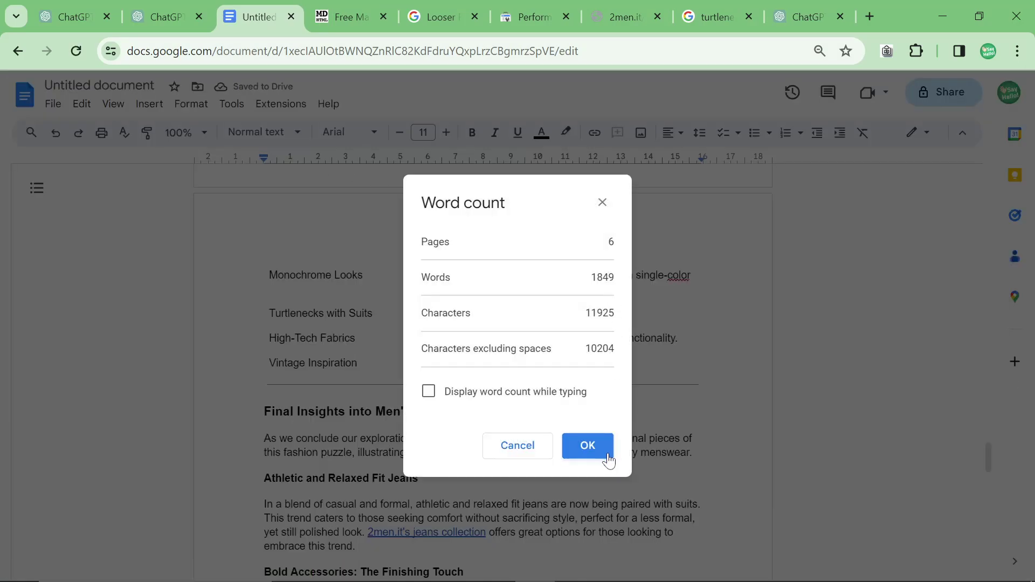
pyautogui.click(587, 445)
# Return to the start of the document and place the cursor at the end of the horizontal line above "Key Takeaways"
pyautogui.scroll(20, 716, 490)
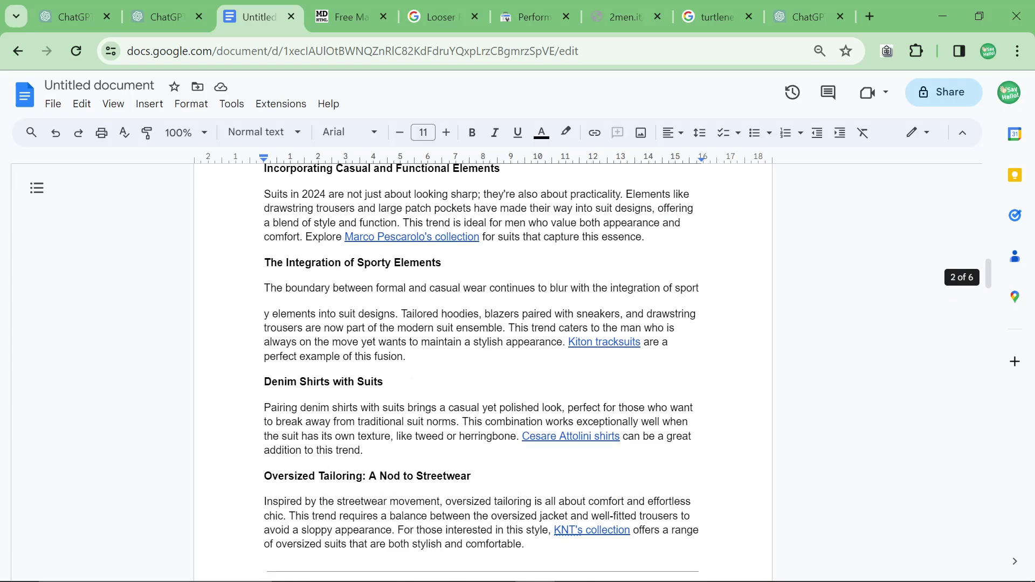
pyautogui.scroll(10, 443, 449)
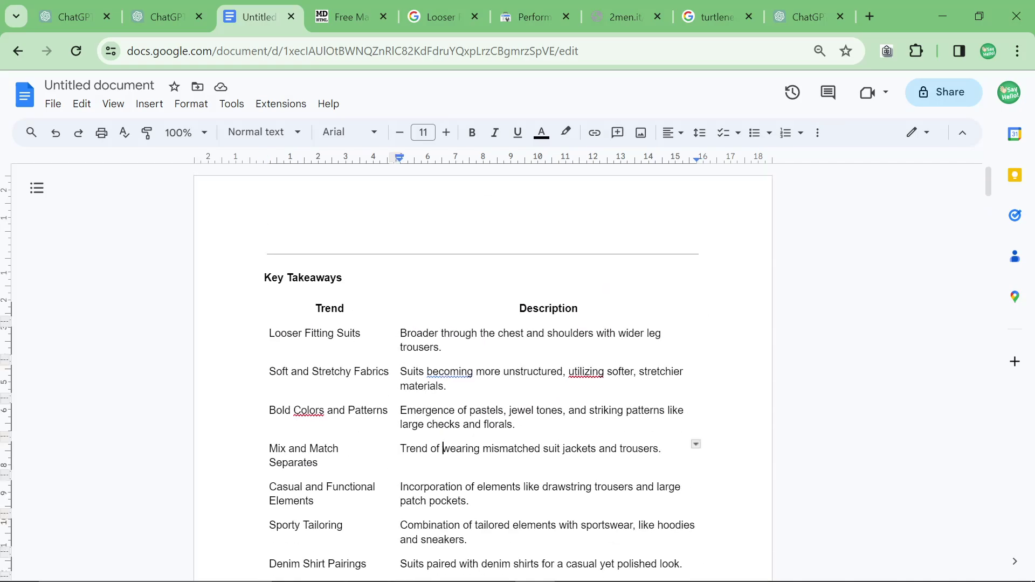
pyautogui.click(703, 251)
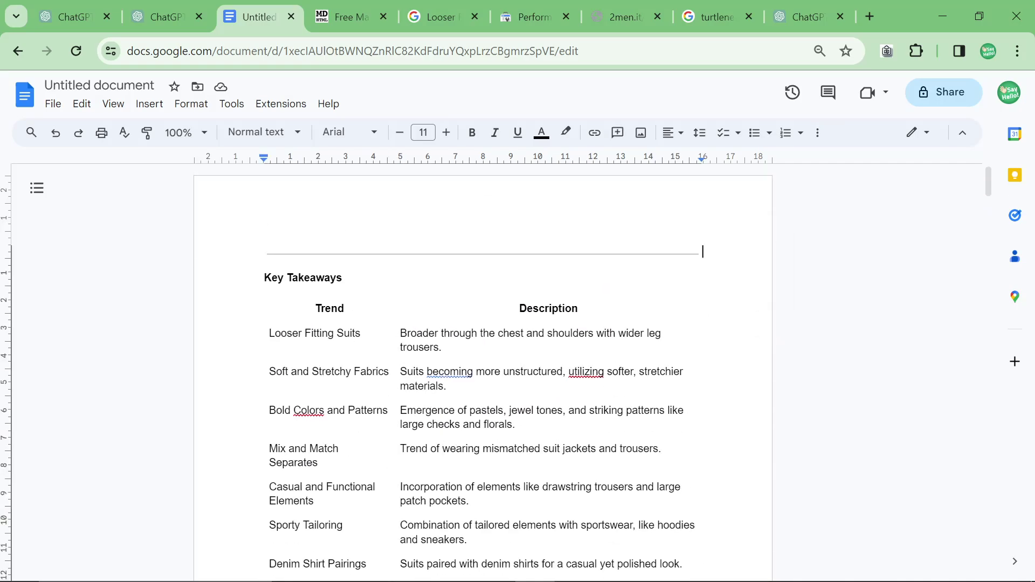